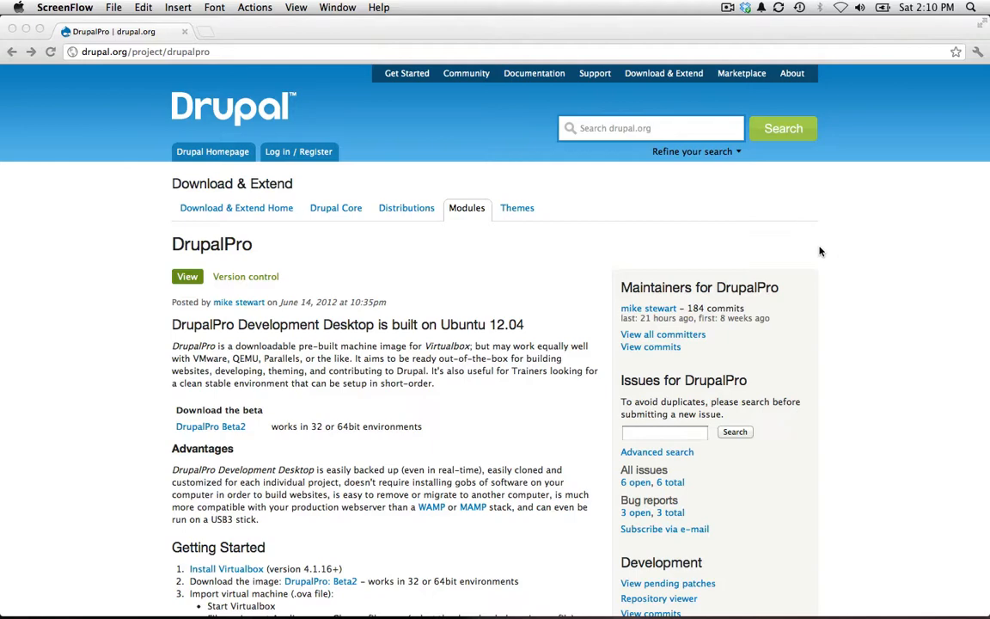
- Read the DrupalPro project page through its Getting Started section and open the DrupalPro Beta2 download folder
scroll(820, 251, down, 5)
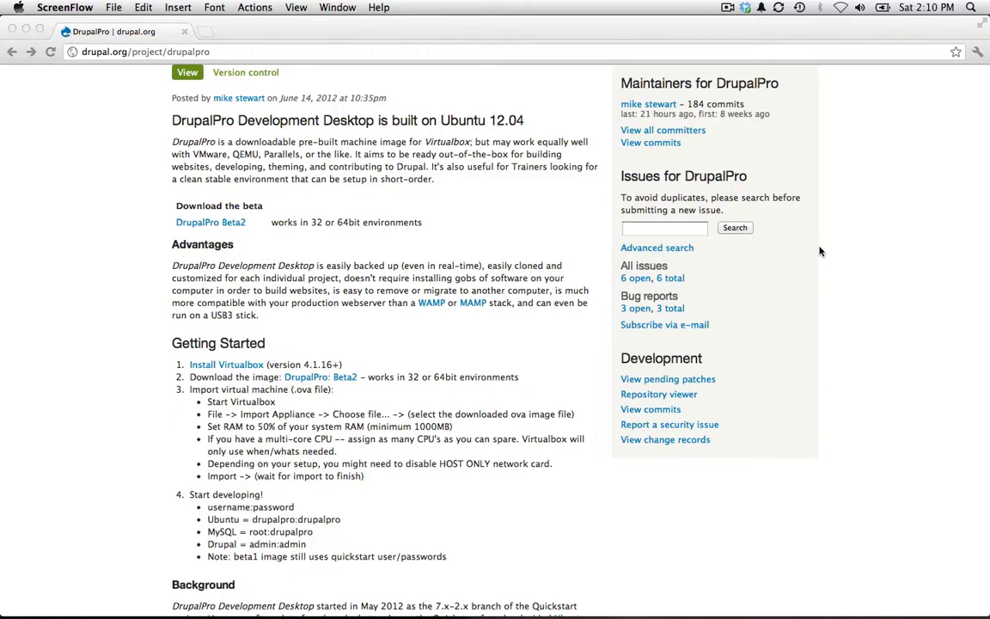
scroll(820, 250, down, 5)
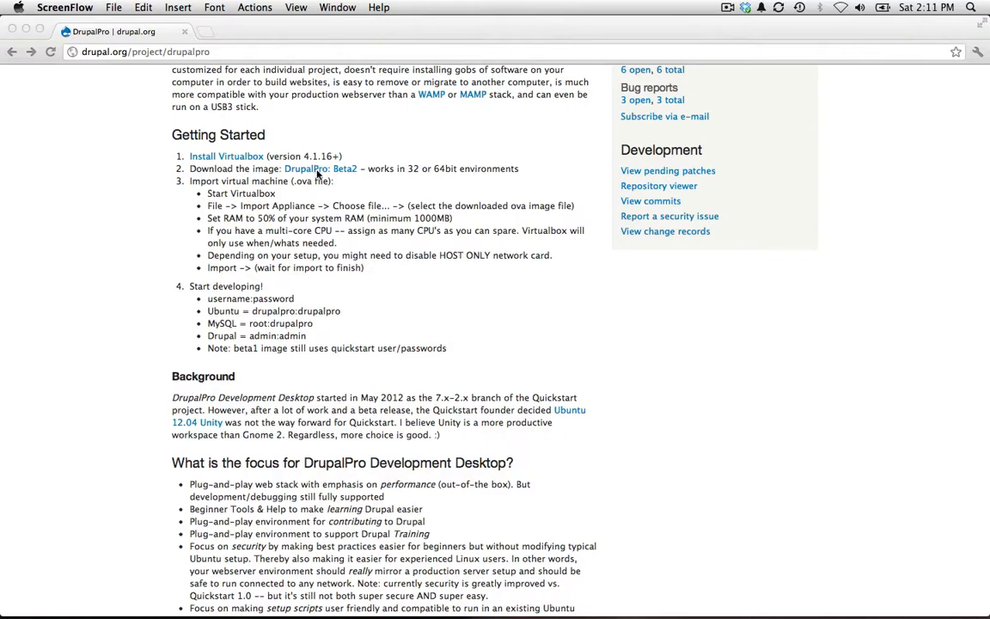
scroll(317, 174, up, 5)
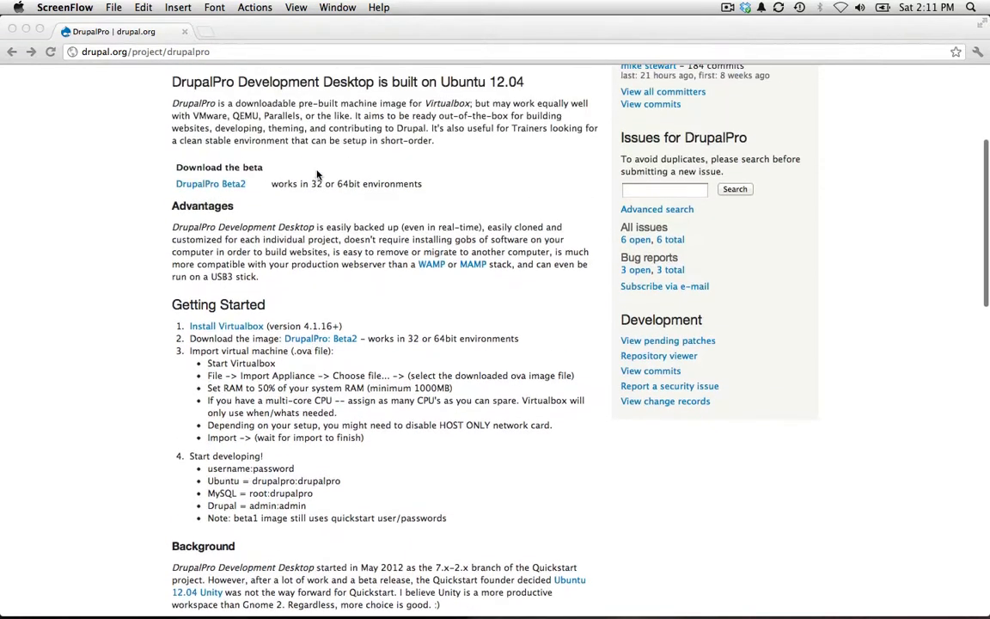
click(214, 187)
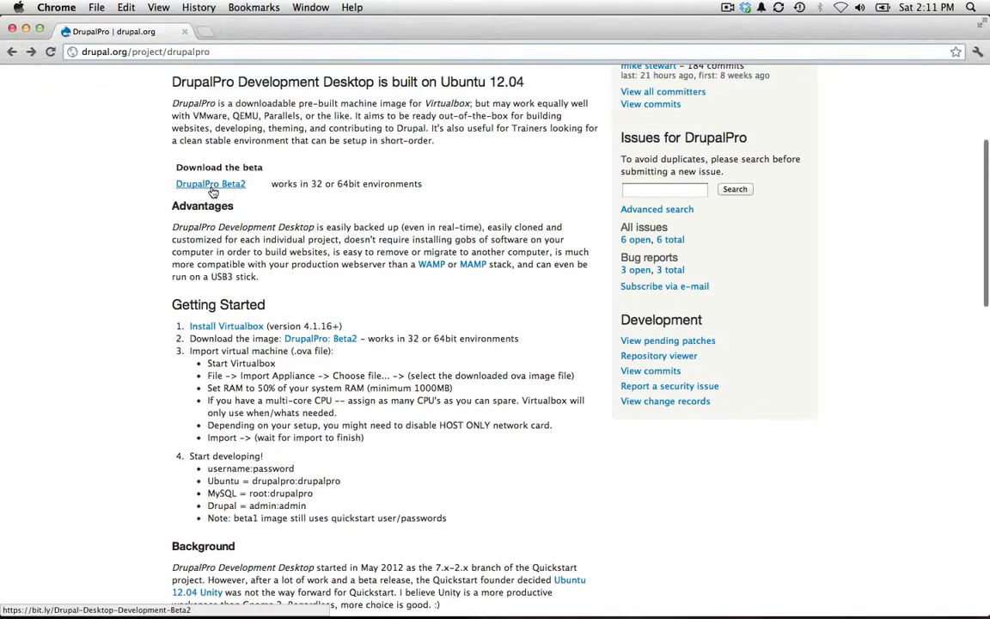
click(214, 187)
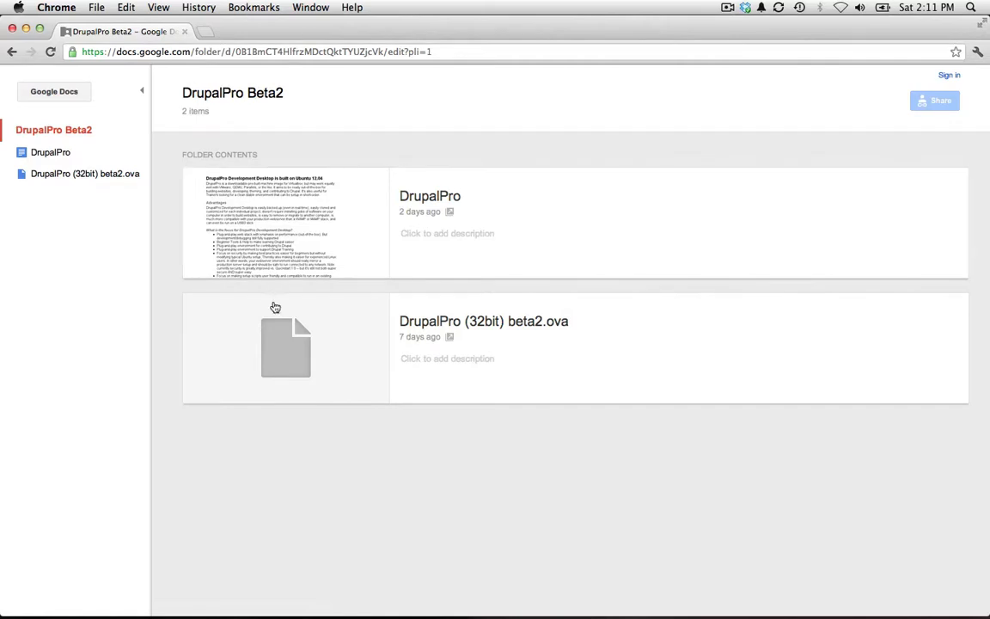
- Download the DrupalPro (32bit) beta2.ova file from the shared folder, proceeding without the virus scan
click(288, 360)
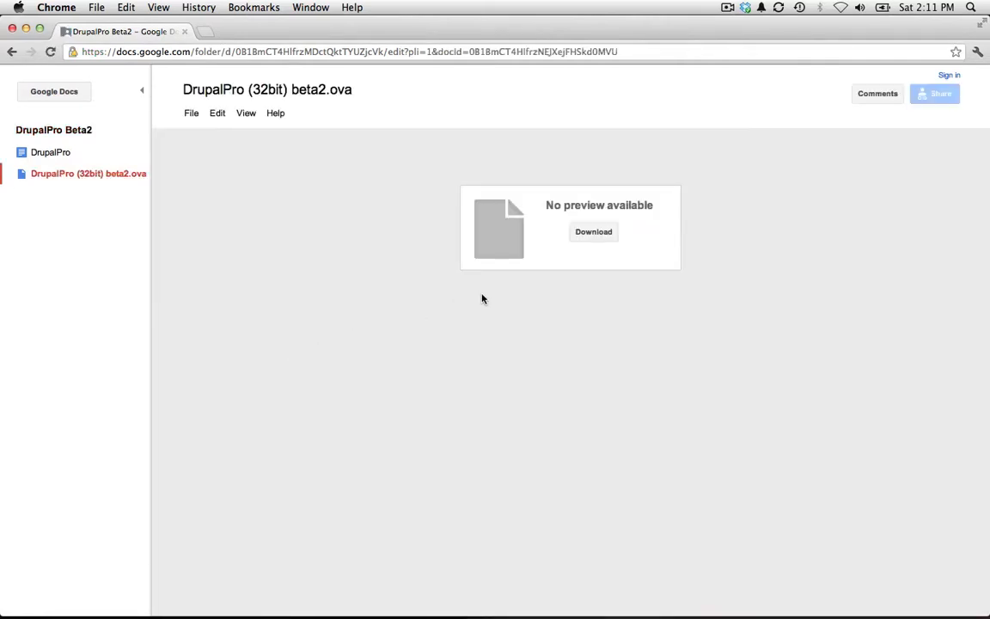
click(593, 232)
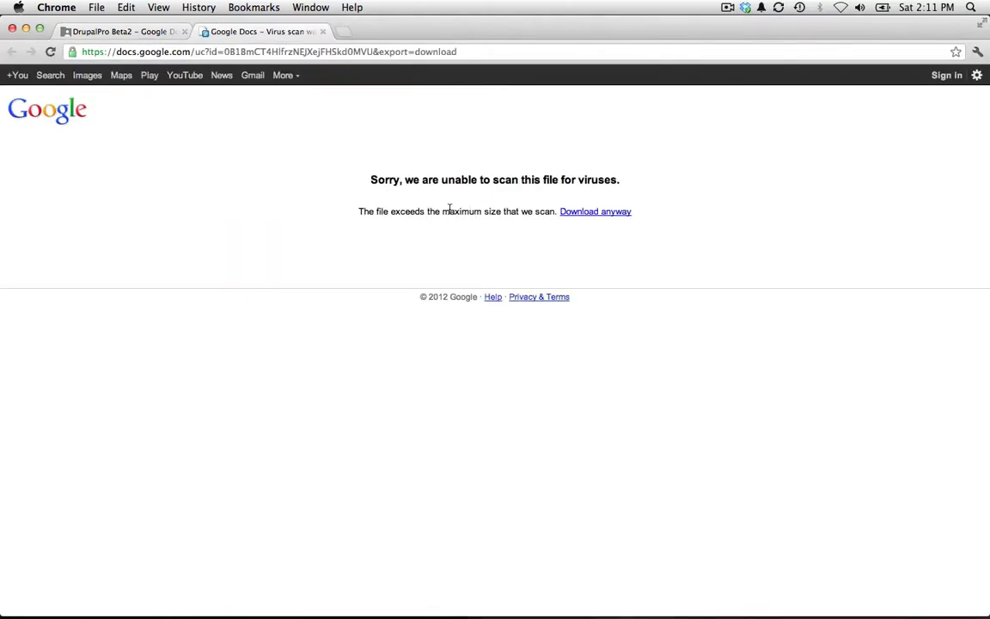
click(590, 212)
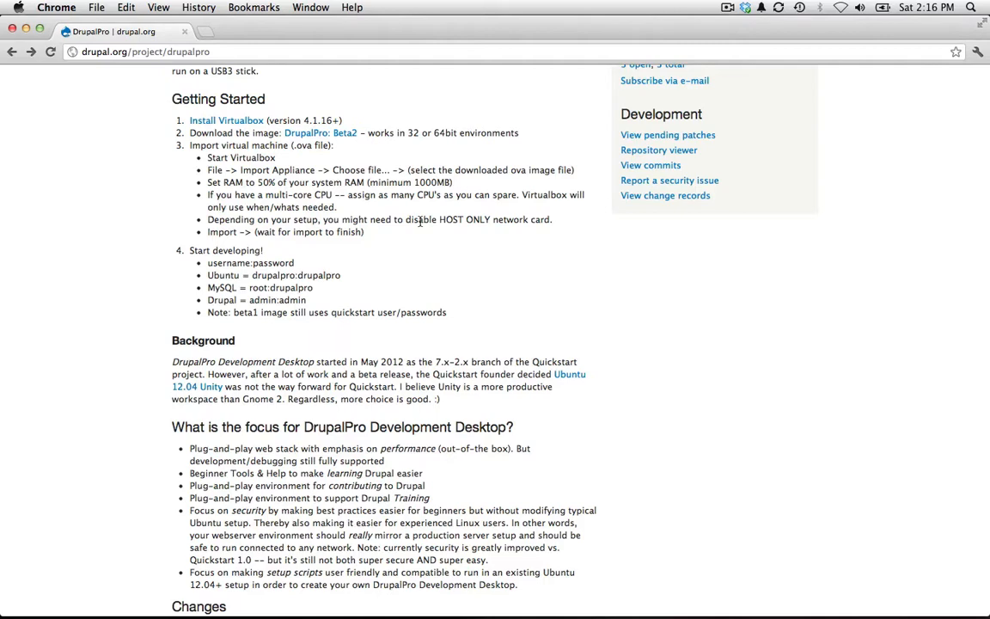
- Switch to VirtualBox and load DrupalPro (32bit) beta2.ova from the Desktop into the appliance import wizard
key(ctrl+Left)
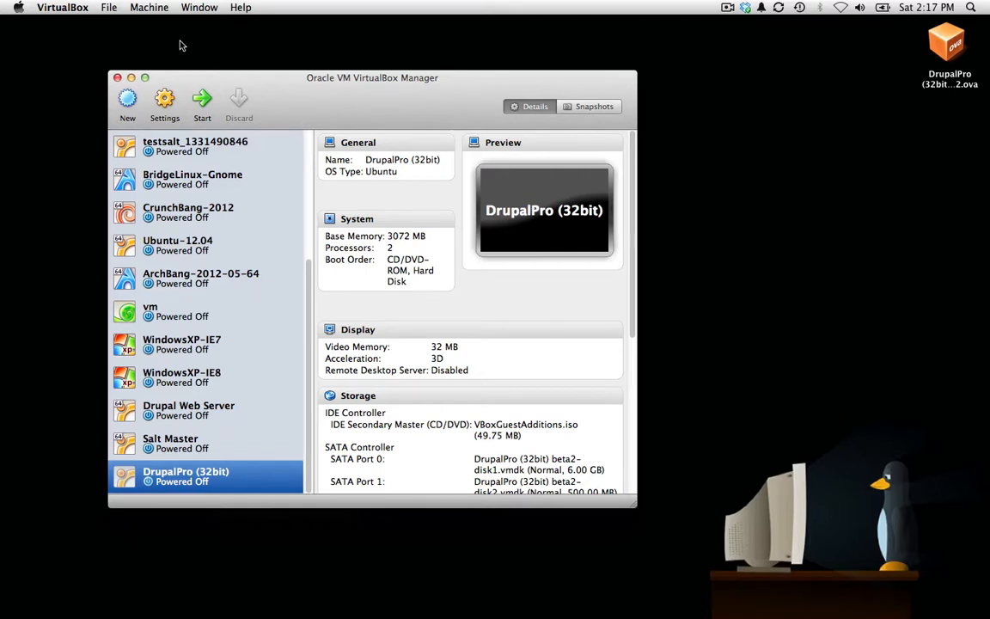
click(108, 9)
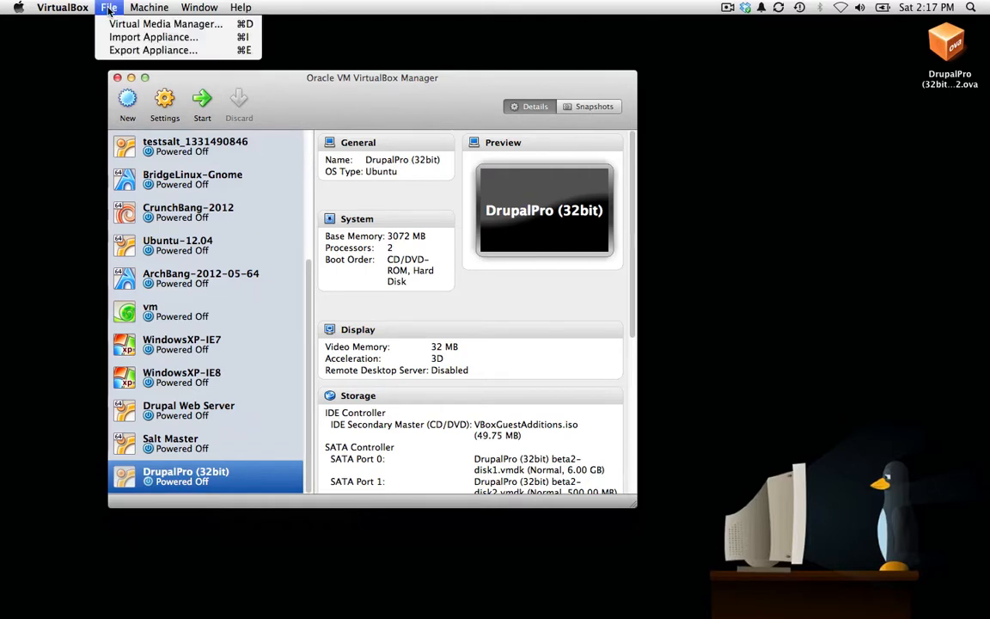
click(129, 37)
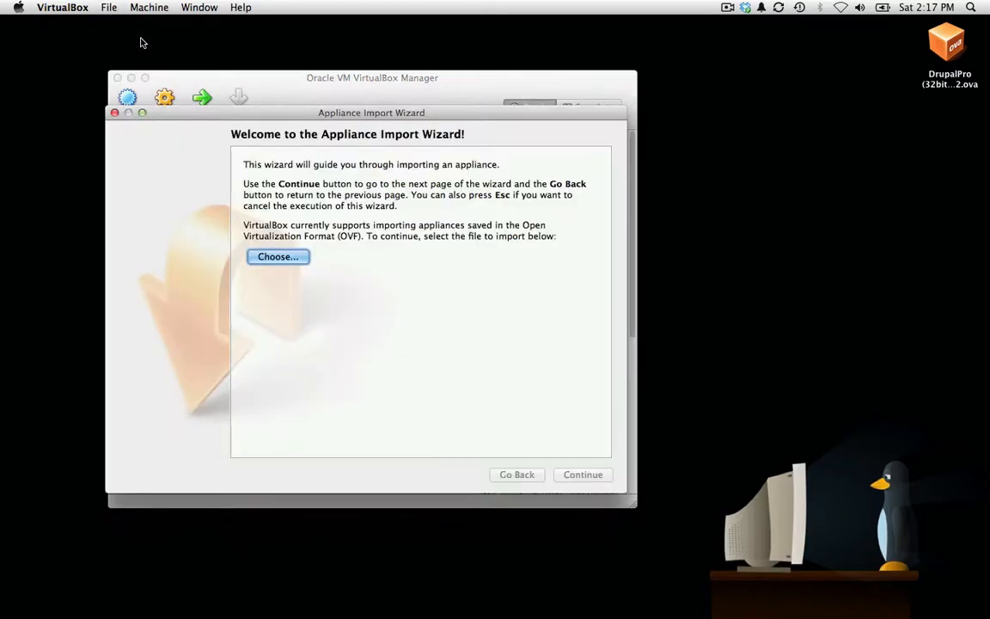
click(276, 258)
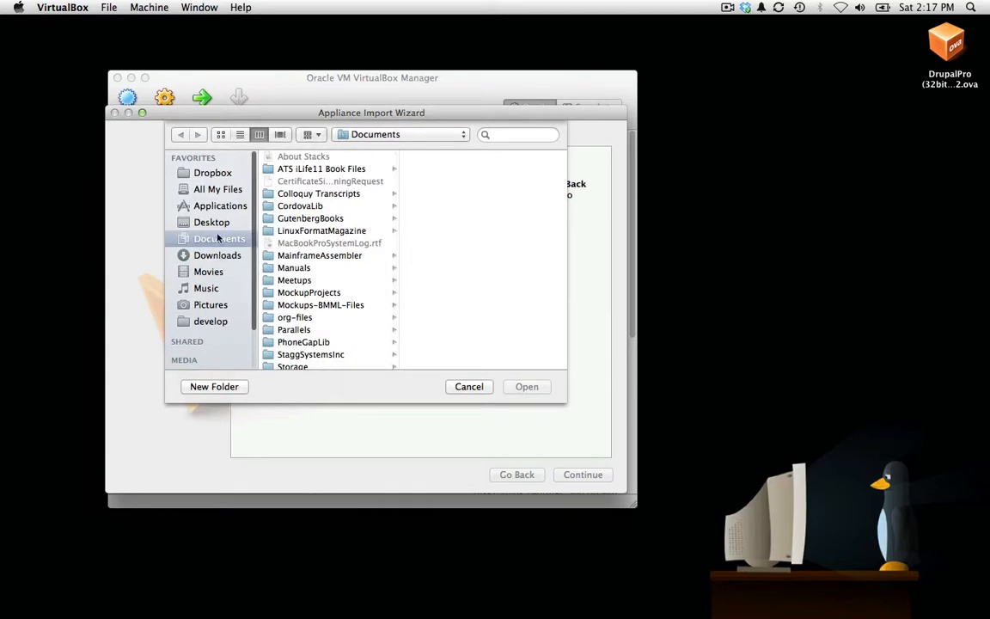
click(215, 224)
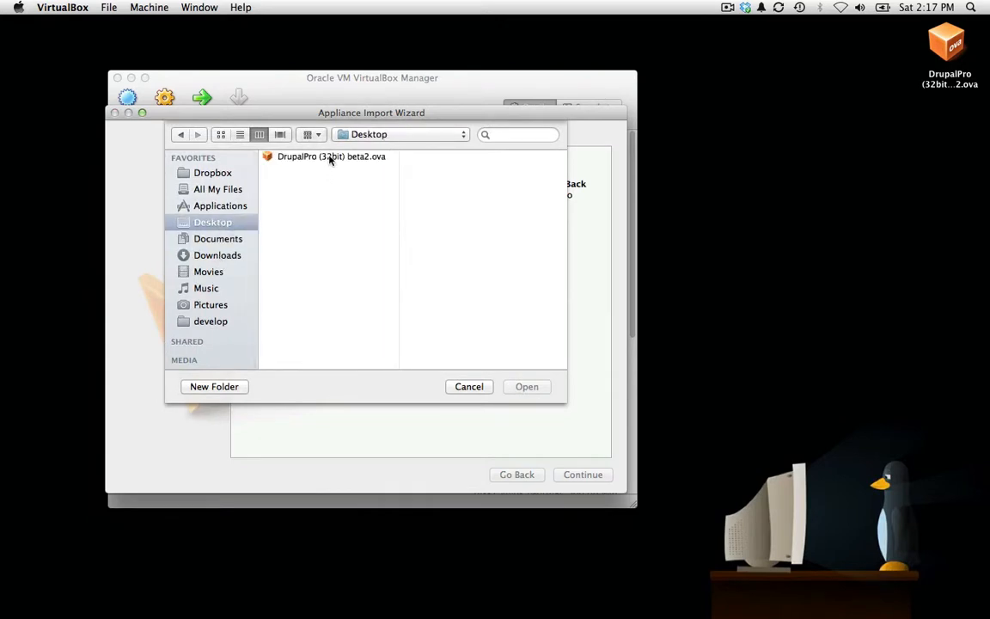
click(329, 159)
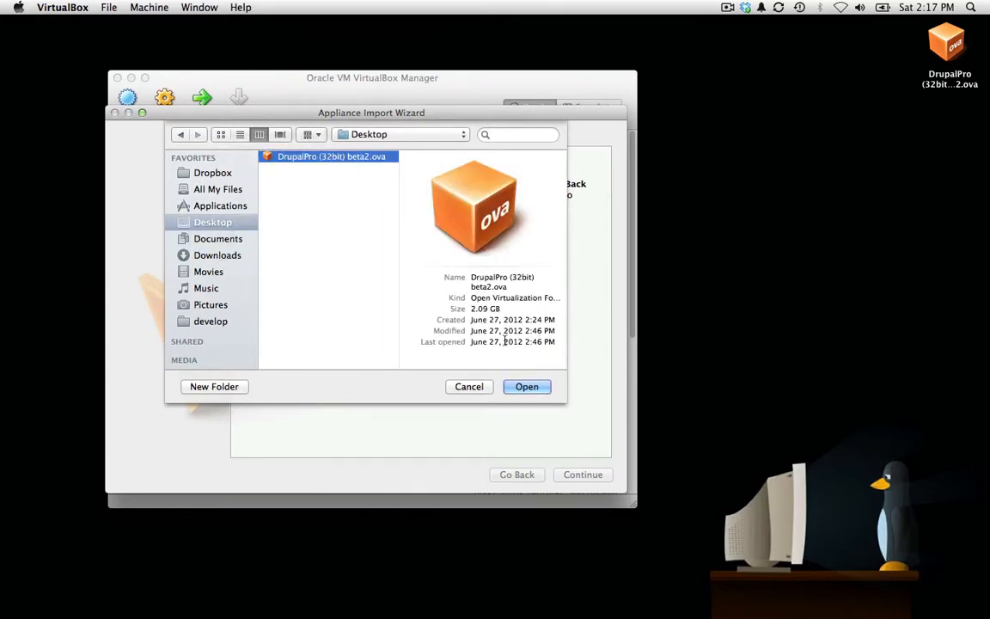
click(524, 386)
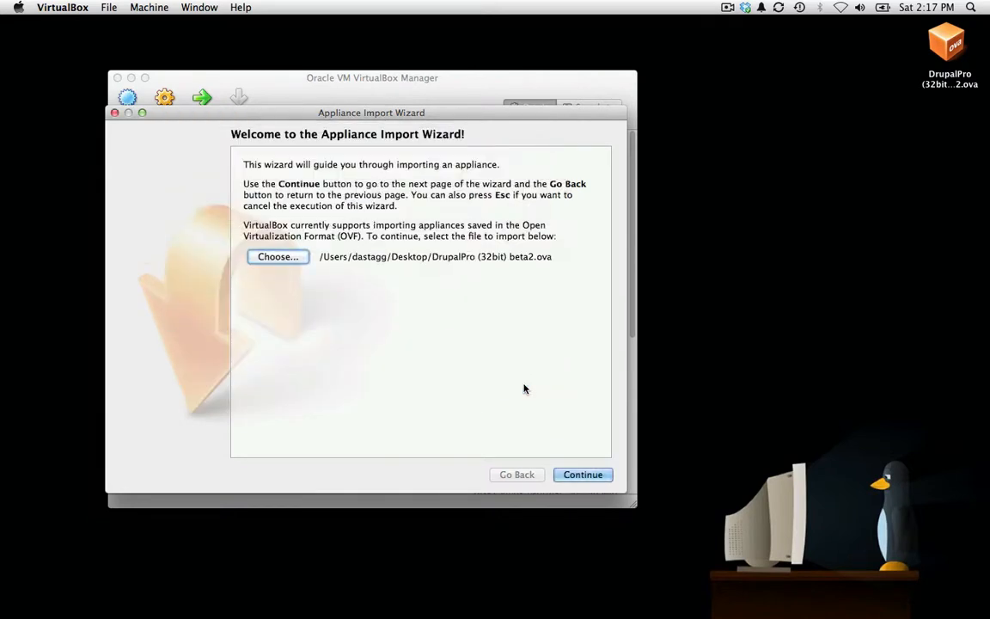
click(587, 475)
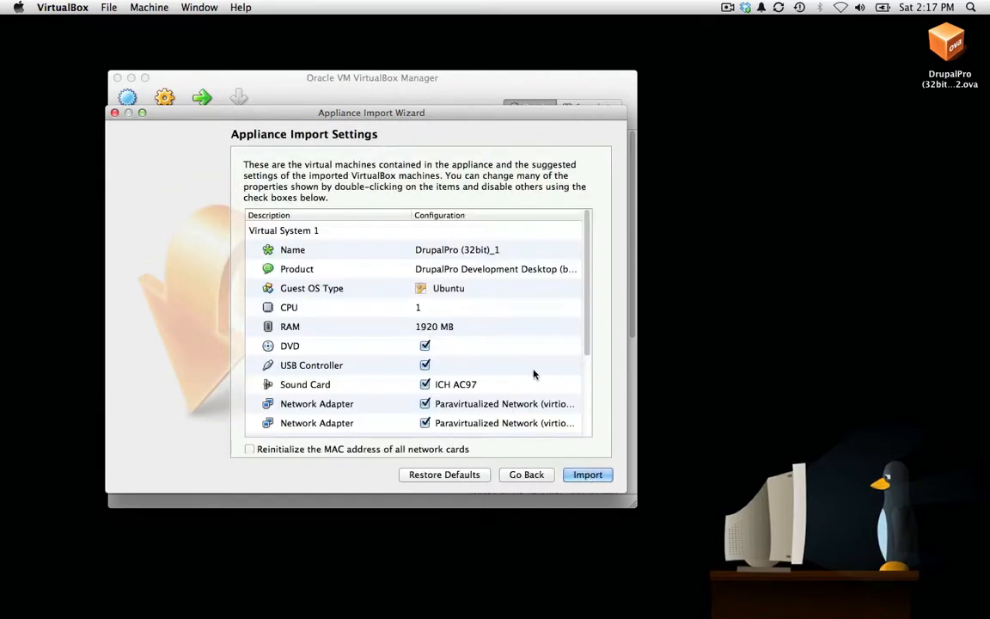
- Set the imported appliance's CPU count to 2 and its RAM to 2048 MB
click(422, 312)
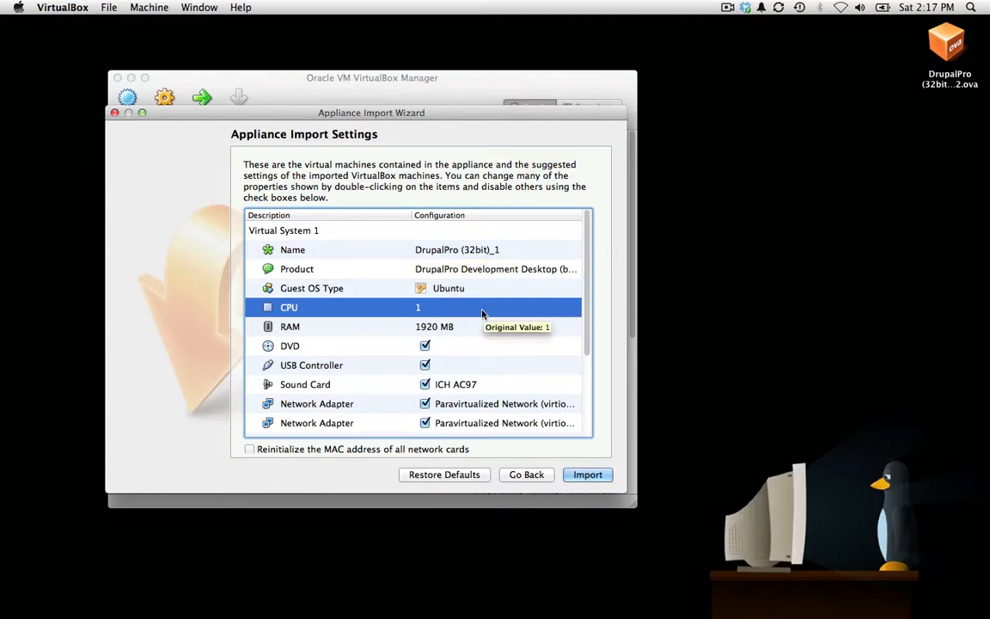
double_click(420, 311)
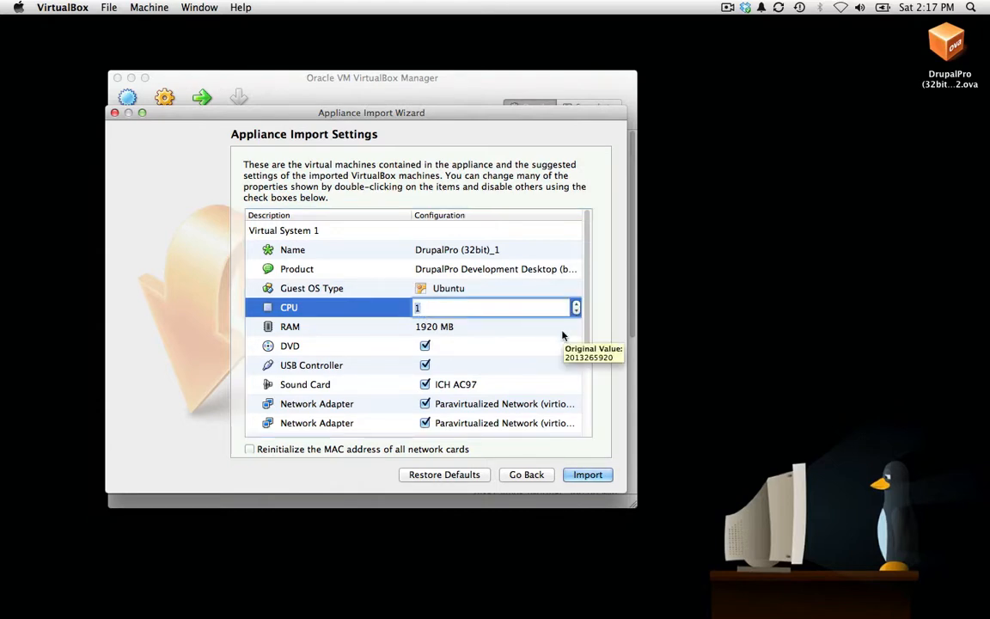
text(2)
double_click(563, 330)
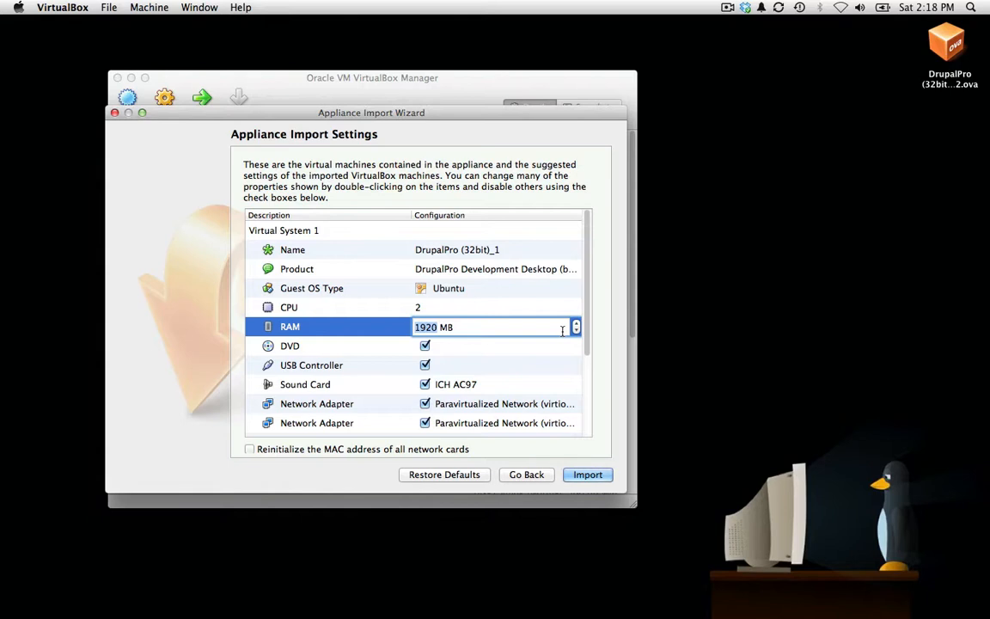
text(2048)
click(567, 342)
- Enable reinitializing the MAC address of all network cards and start the appliance import
scroll(518, 373, down, 3)
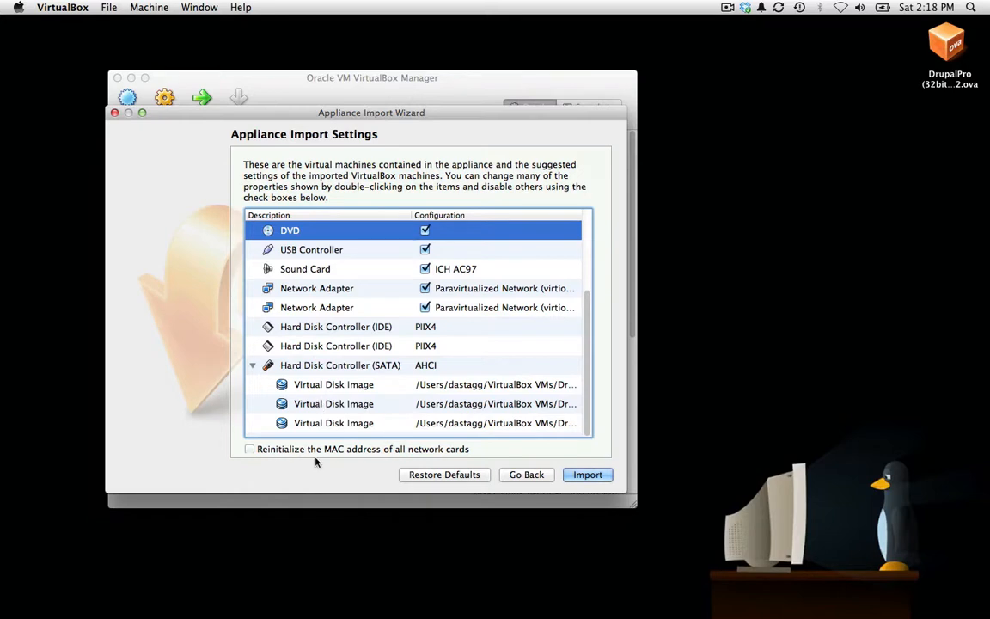
click(249, 450)
click(589, 477)
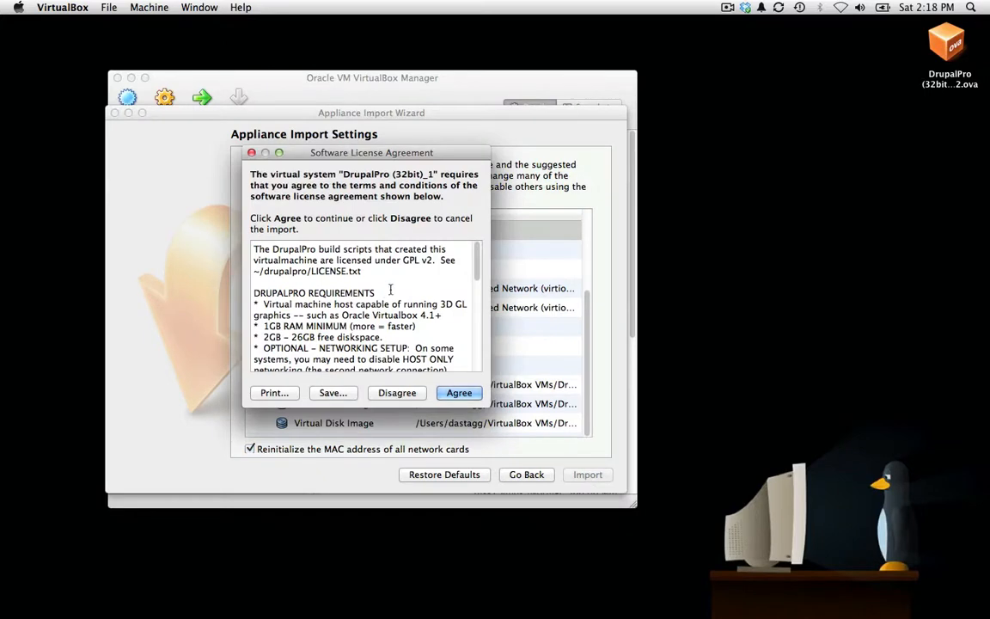
- Read through the DrupalPro software license agreement and agree to its terms
scroll(387, 296, down, 4)
scroll(389, 290, down, 10)
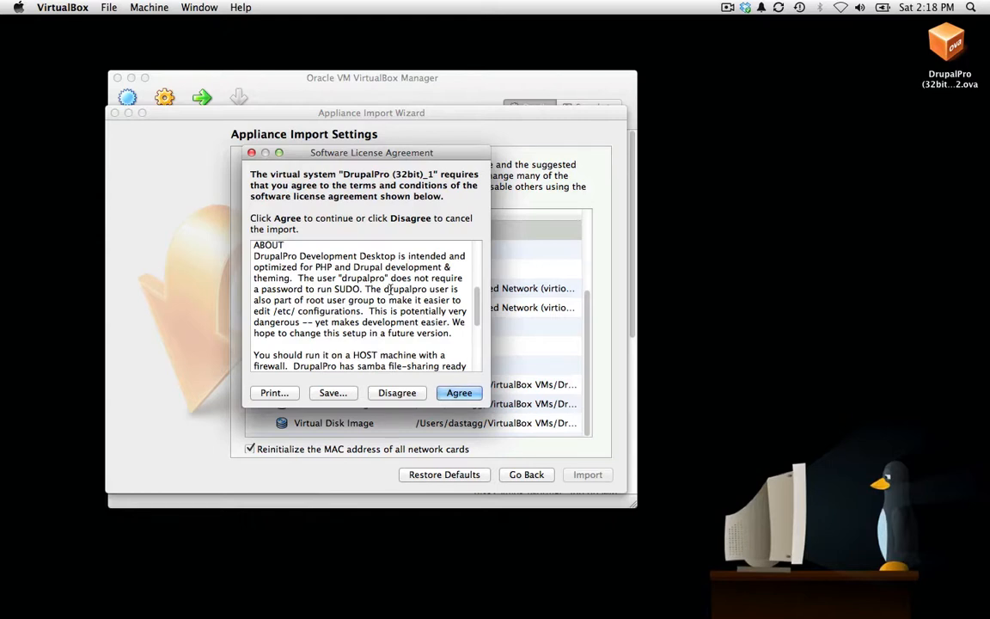
scroll(387, 290, down, 6)
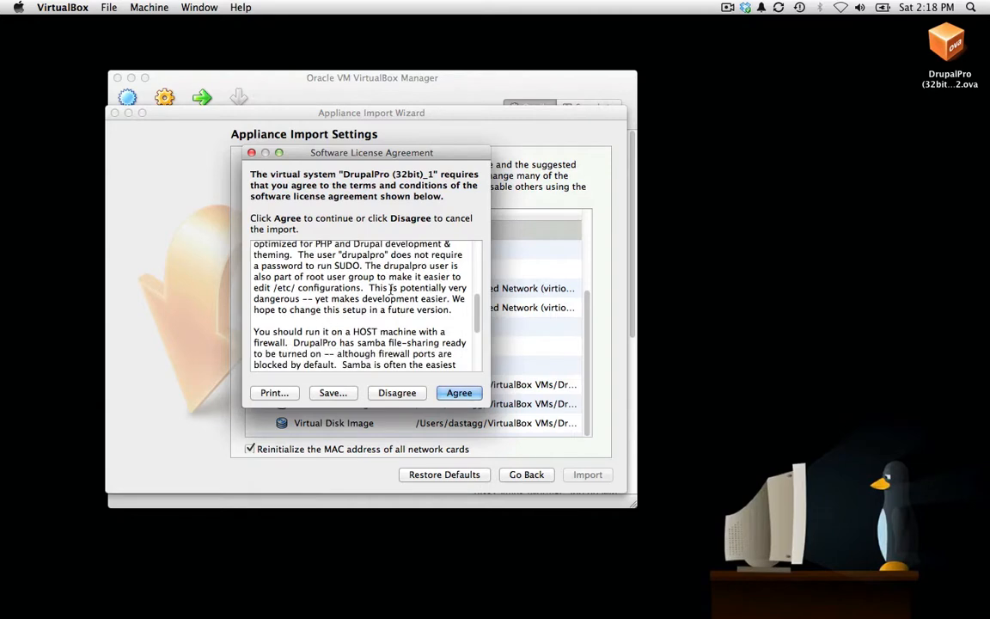
scroll(390, 290, down, 7)
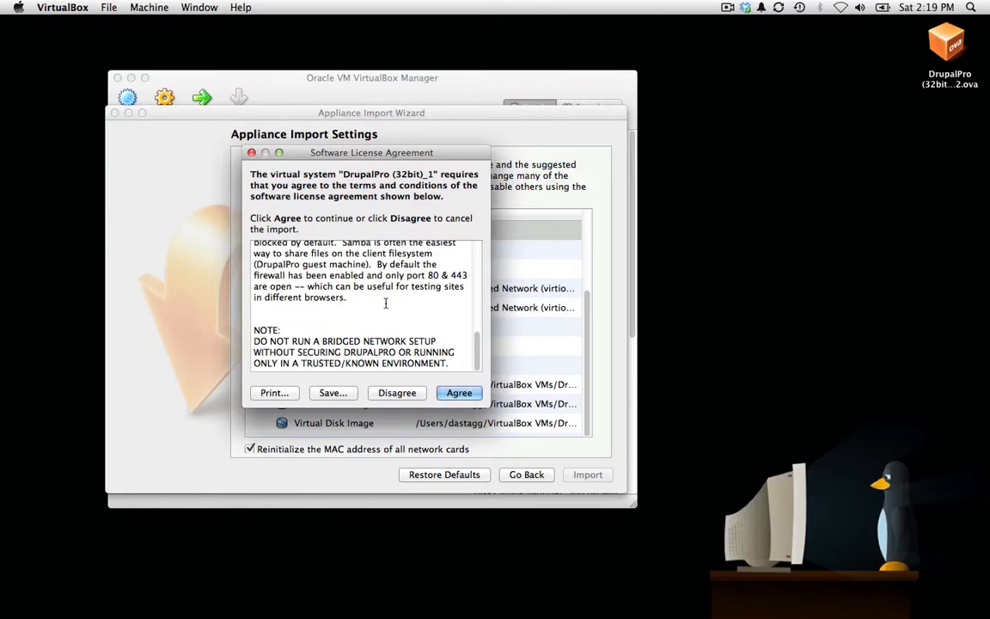
scroll(386, 303, up, 10)
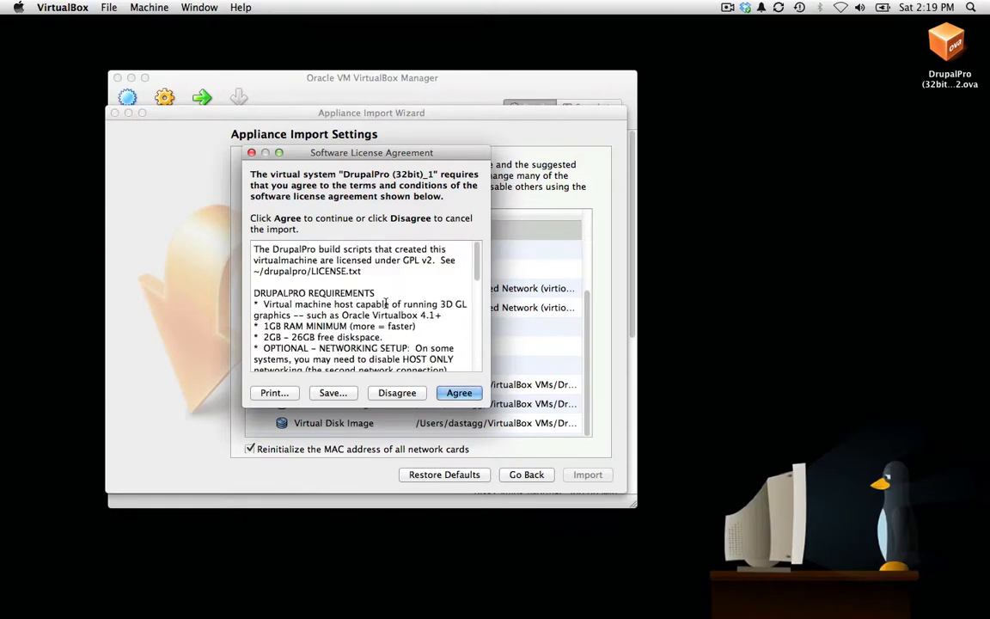
click(468, 395)
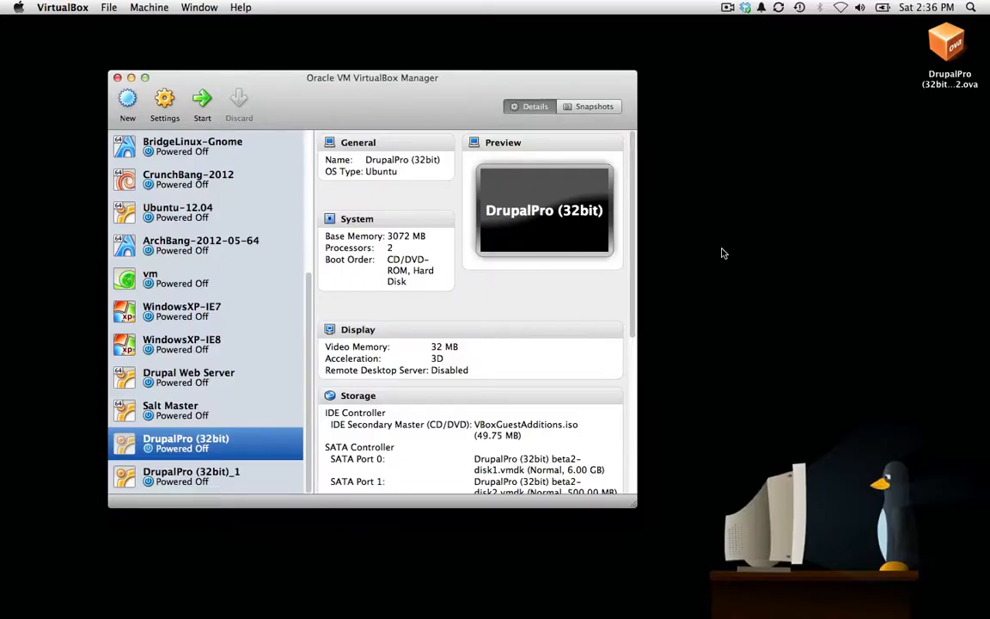
- Disable network Adapter 2, the host-only adapter, in the settings of the DrupalPro (32bit)_1 machine
click(188, 482)
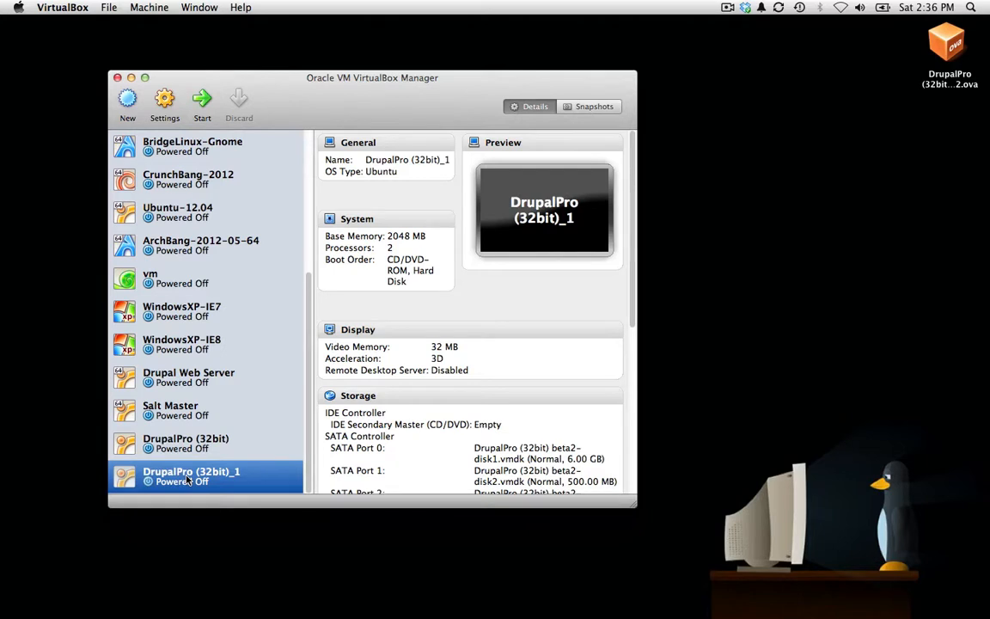
click(165, 103)
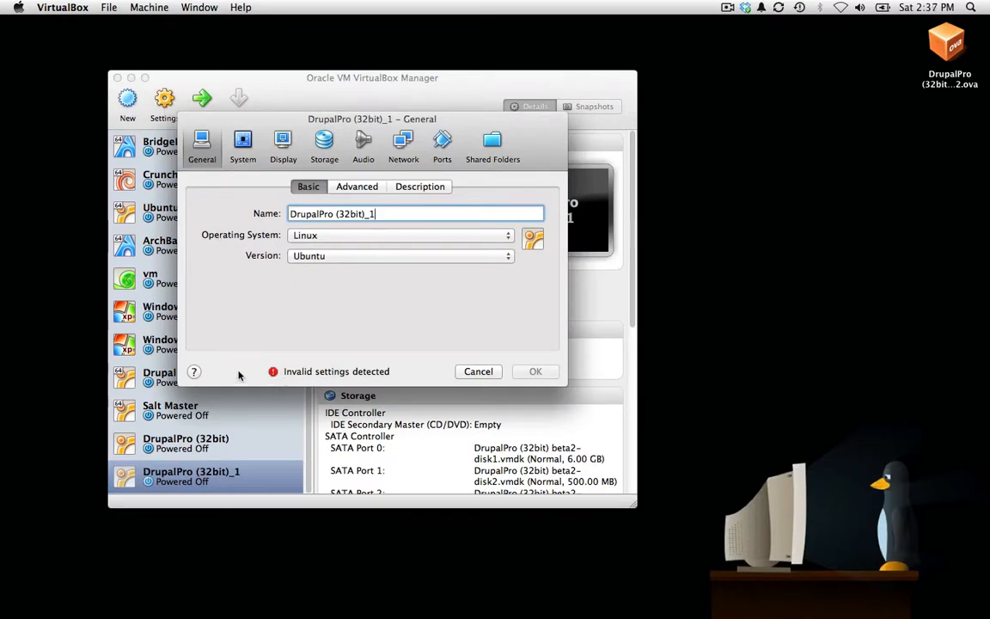
mouse_move(327, 370)
click(405, 150)
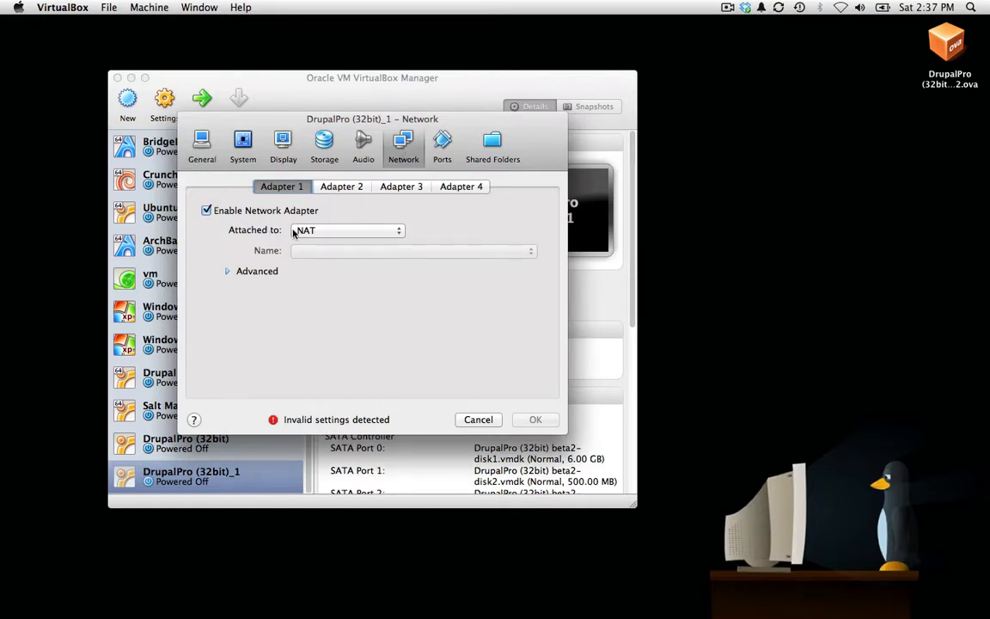
click(340, 188)
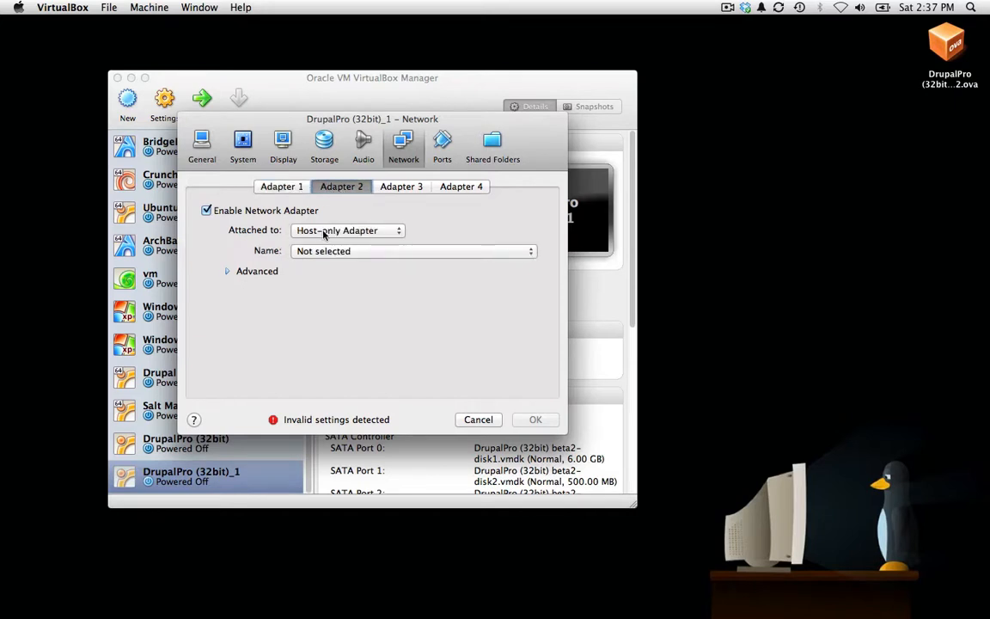
click(206, 210)
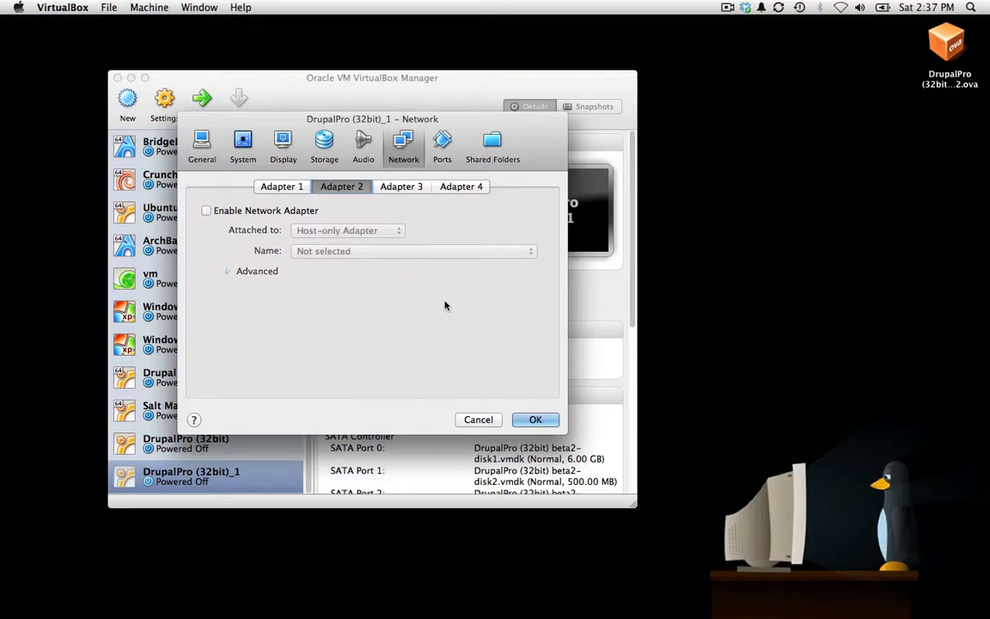
- Check the machine's shared folder entry and save the virtual machine settings
click(493, 148)
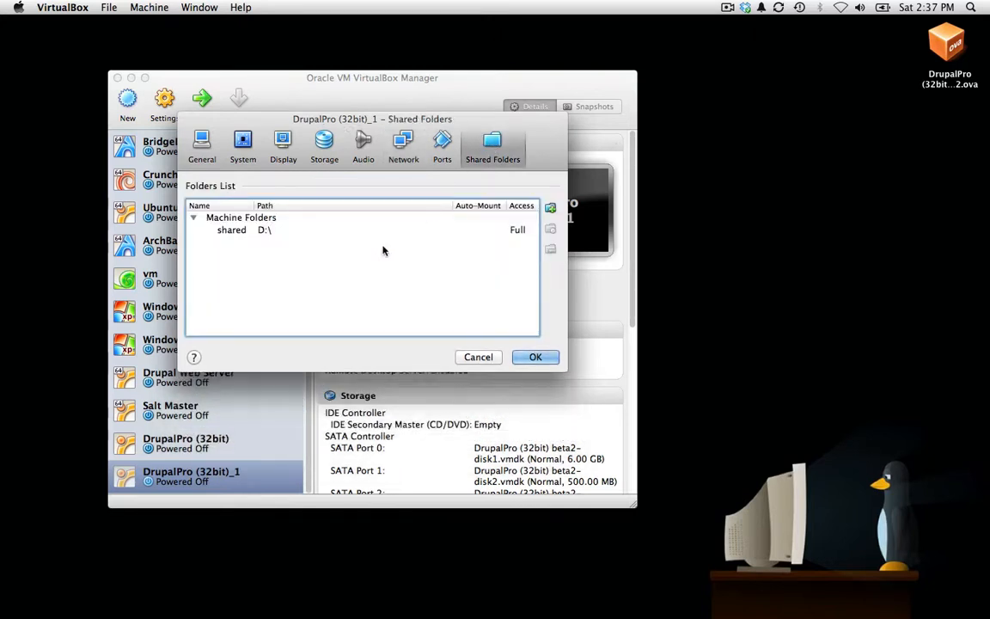
click(269, 232)
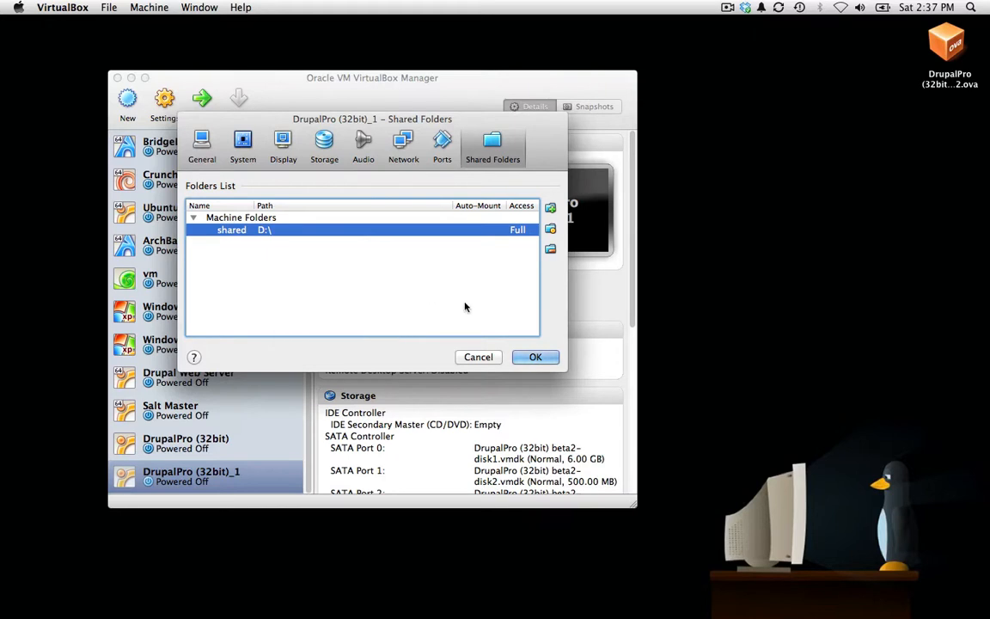
click(533, 357)
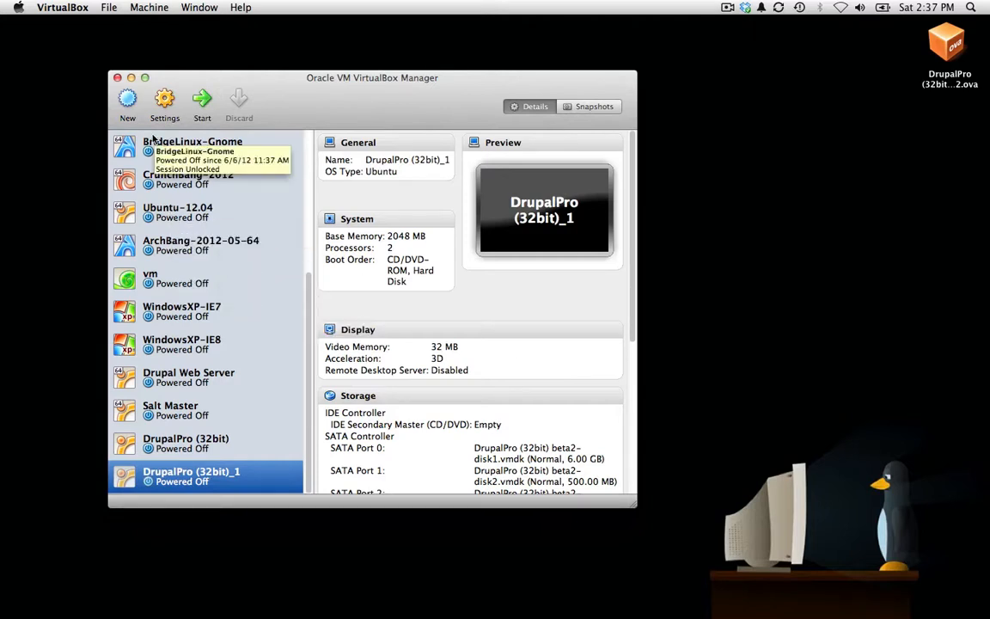
- Start the DrupalPro (32bit)_1 virtual machine and dismiss the shared folder error message
click(202, 101)
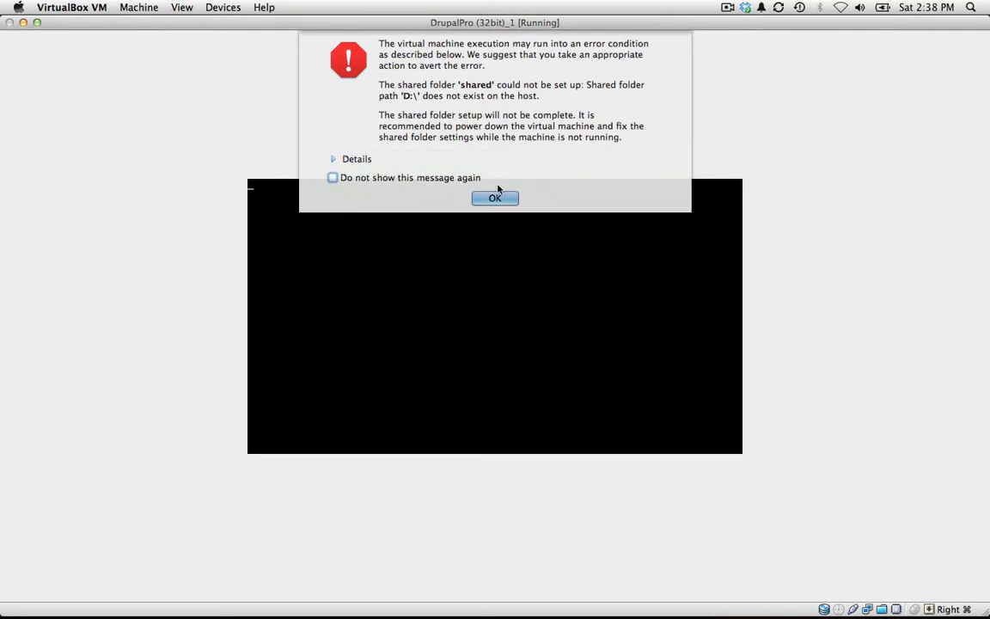
click(496, 198)
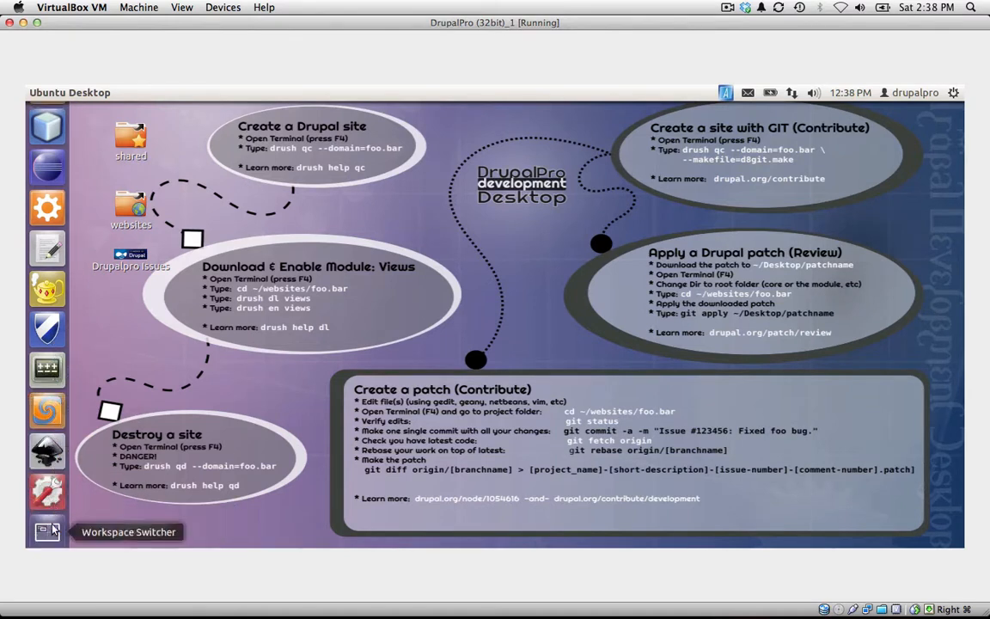
- Look over the applications in the guest's launcher and the recent apps and files in its Dash
scroll(51, 527, up, 5)
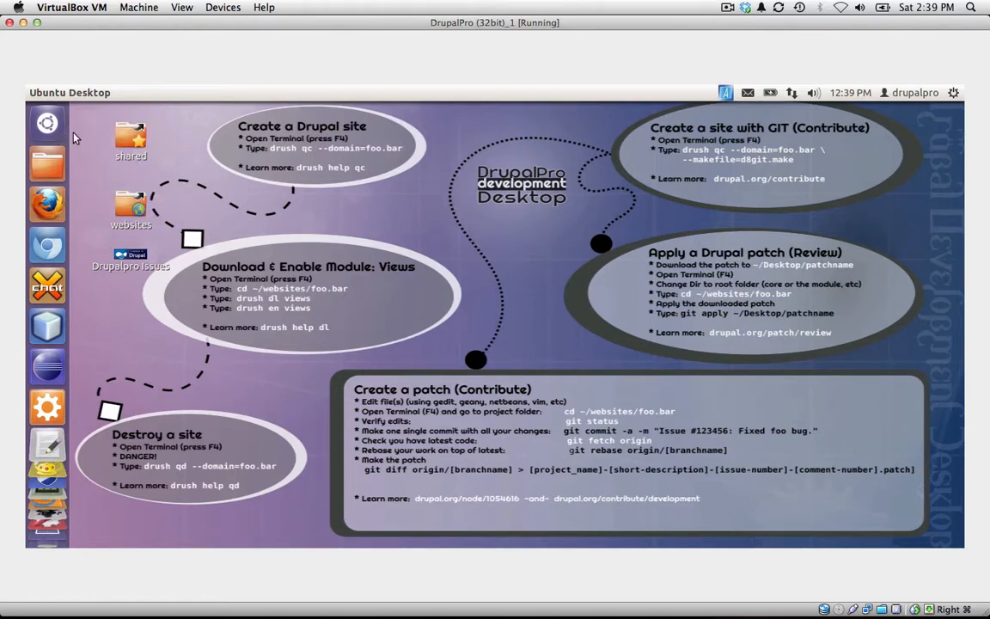
click(48, 125)
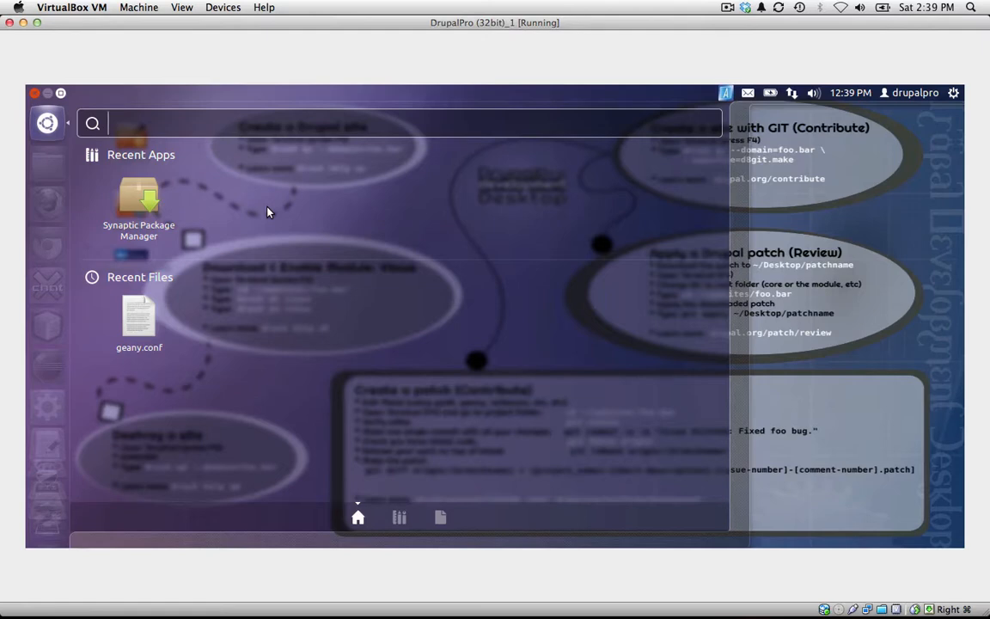
key(Escape)
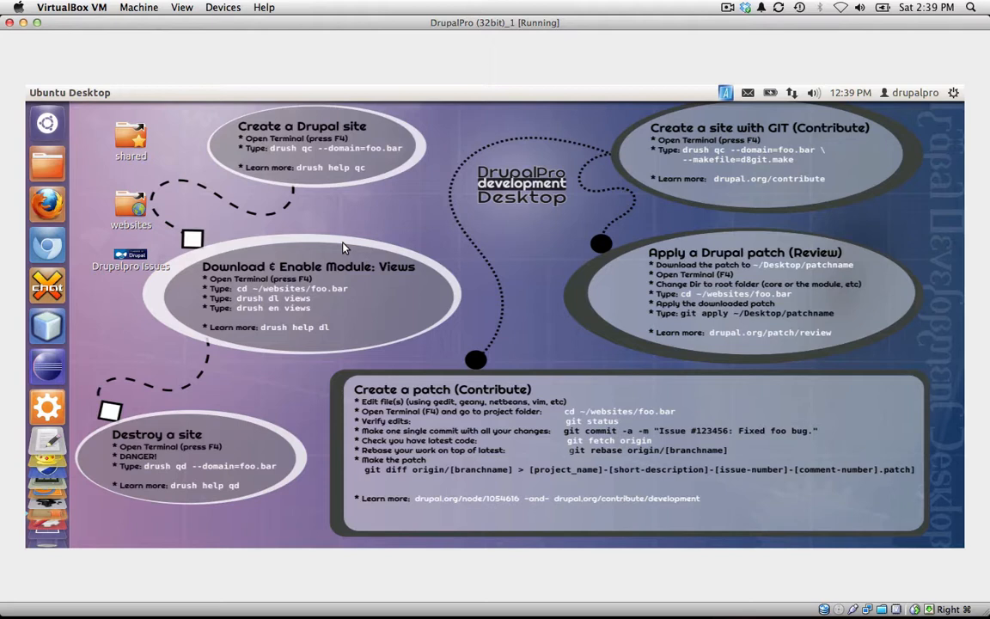
- Check for new software updates in Update Manager and install all selected ones, authenticating with the account password
key(alt+Tab)
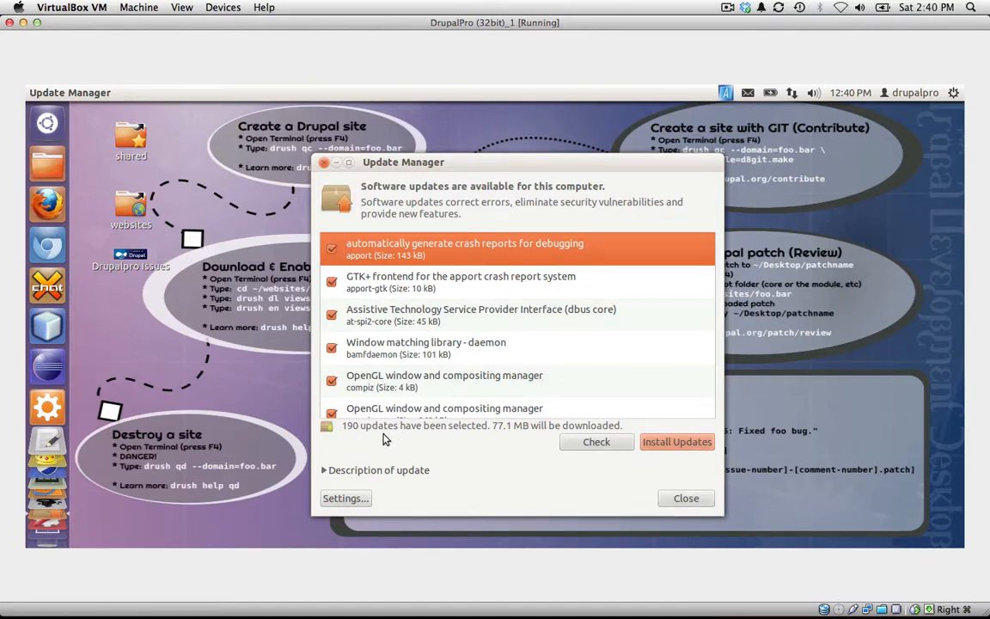
click(593, 442)
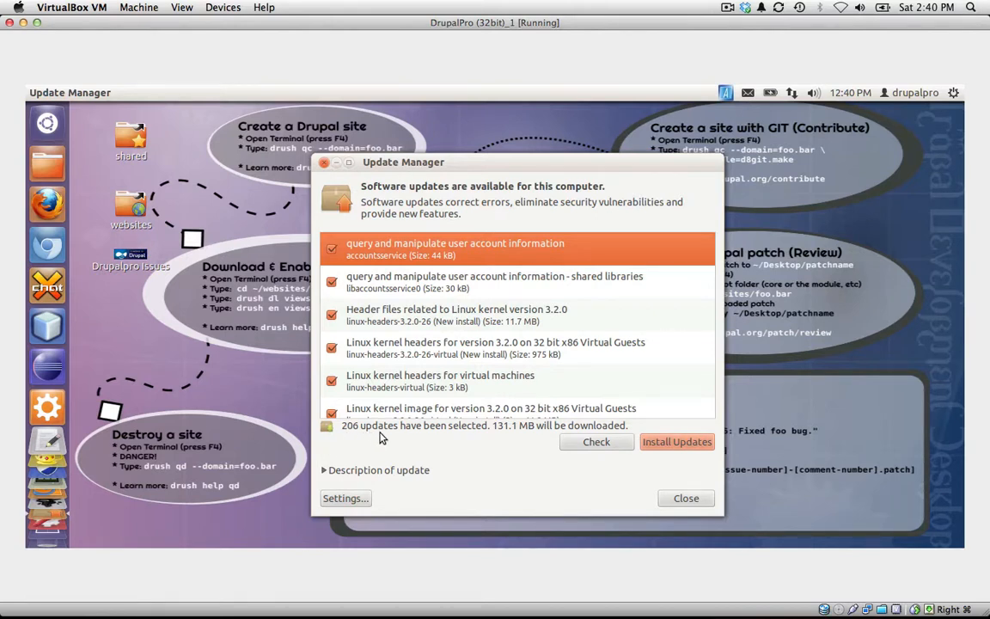
scroll(587, 353, down, 1)
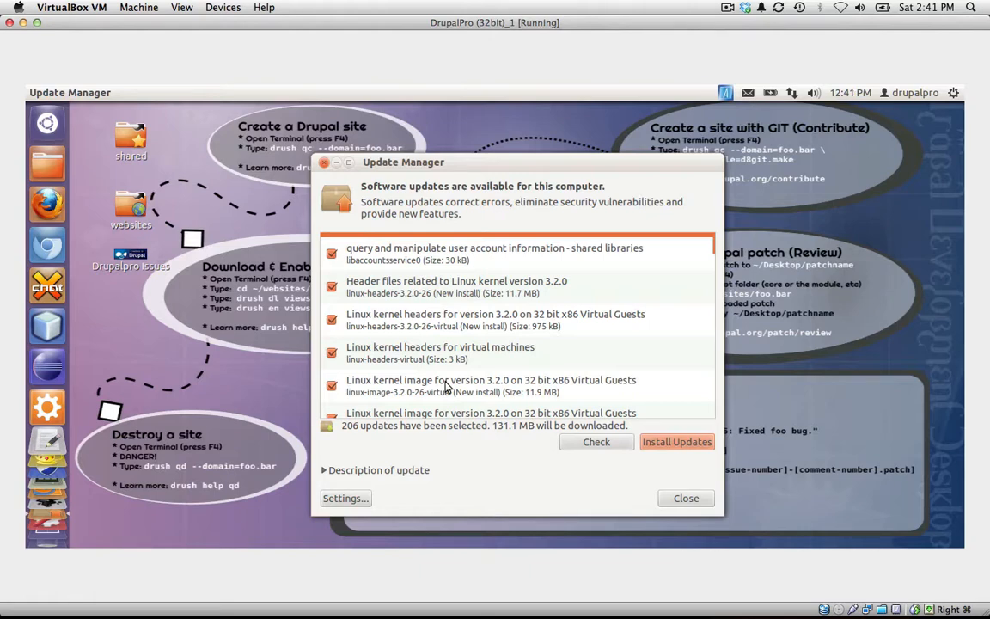
click(676, 446)
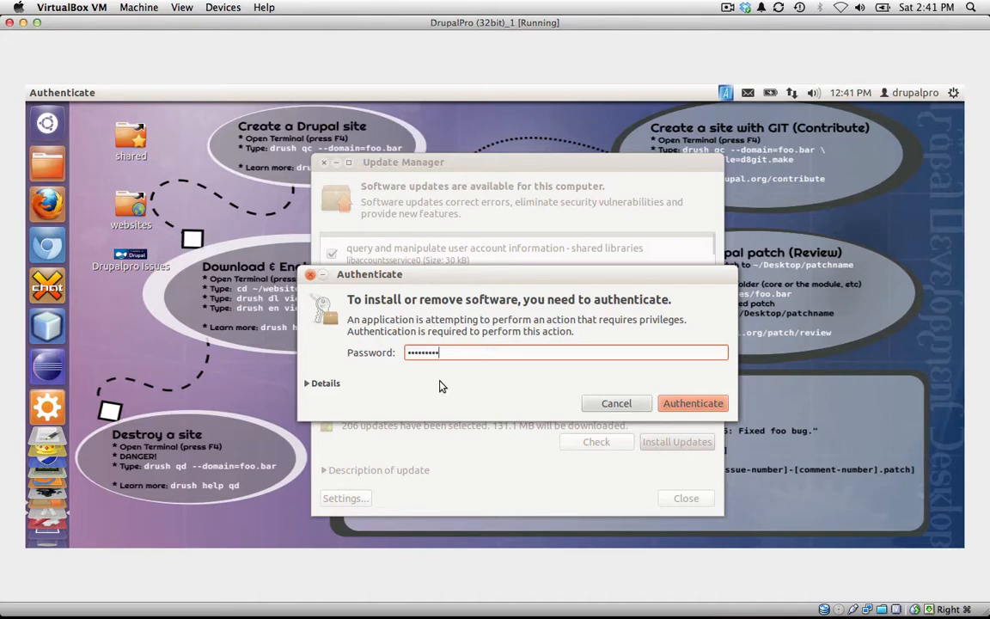
click(693, 402)
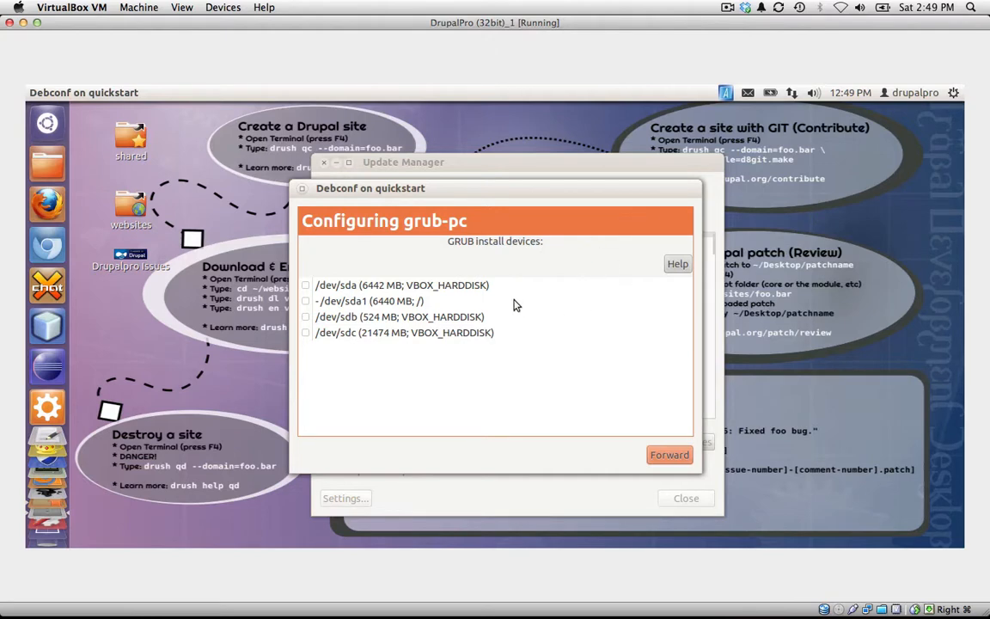
- Continue the grub-pc configuration without installing GRUB on any device, and restart the guest to finish installing the updates
mouse_move(350, 293)
mouse_move(551, 317)
click(671, 456)
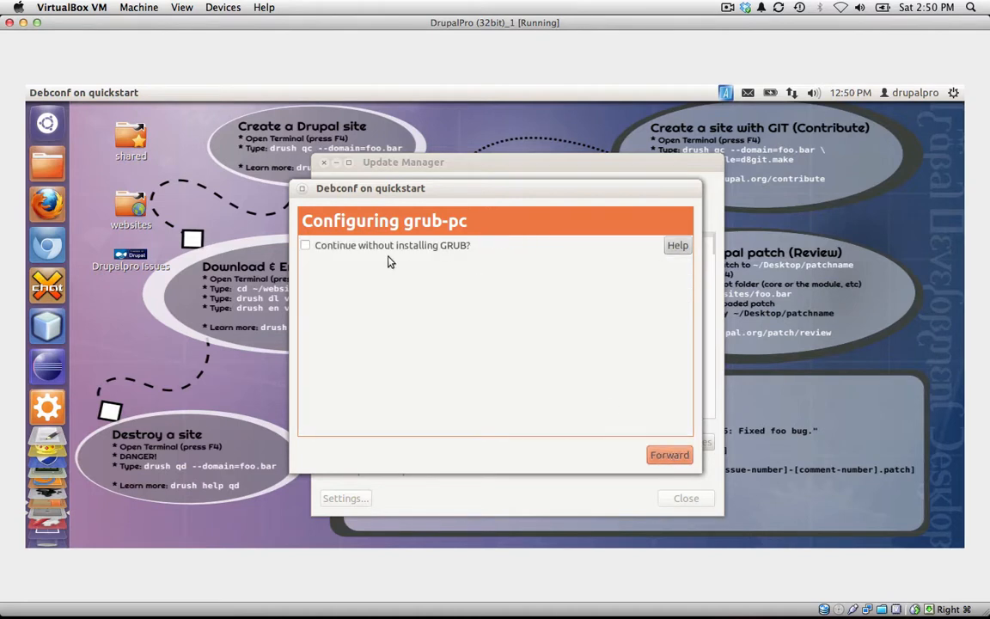
click(308, 248)
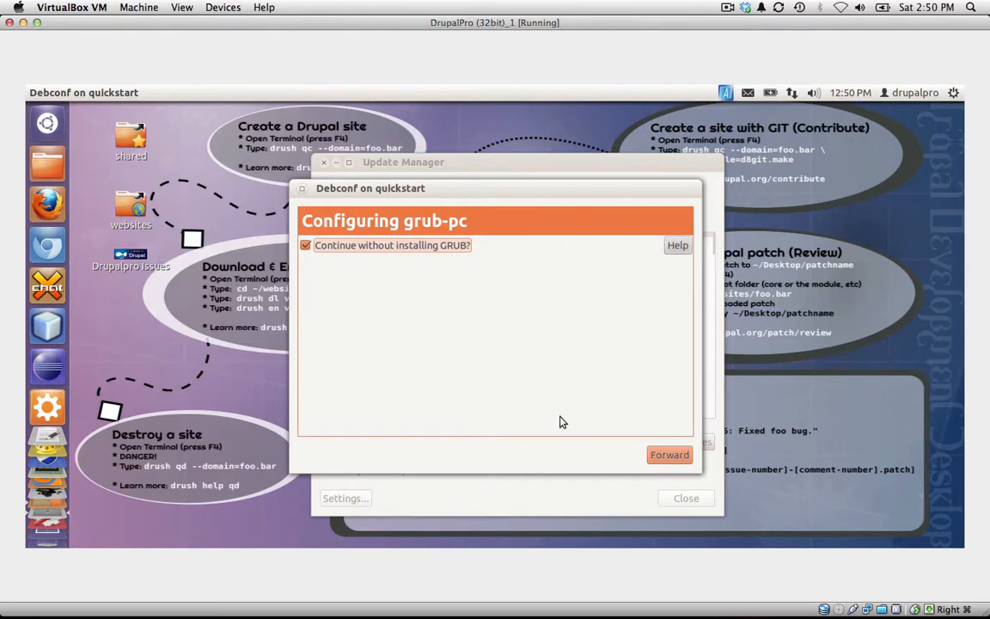
click(660, 455)
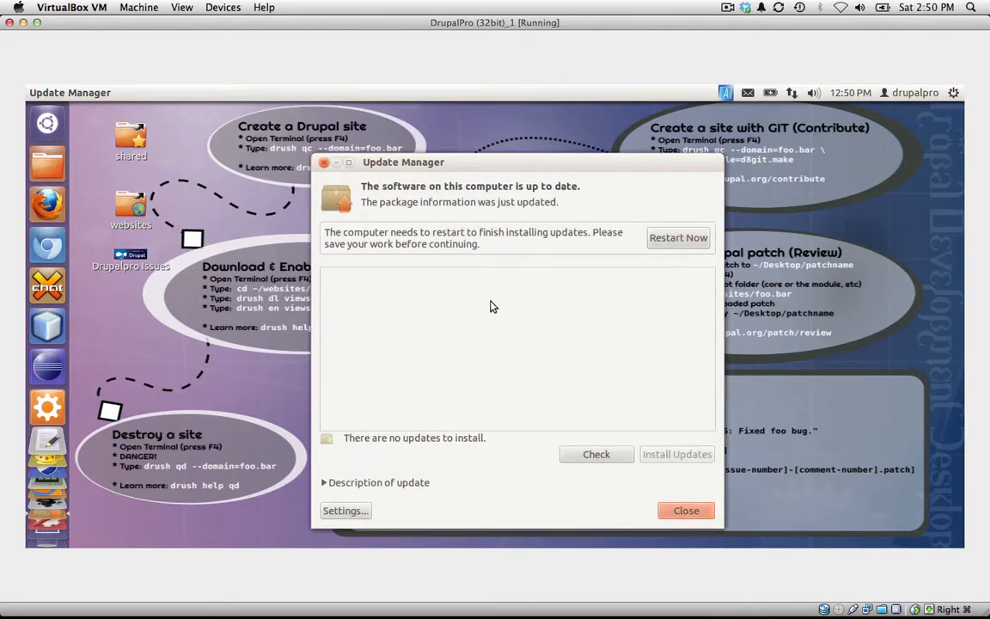
click(674, 239)
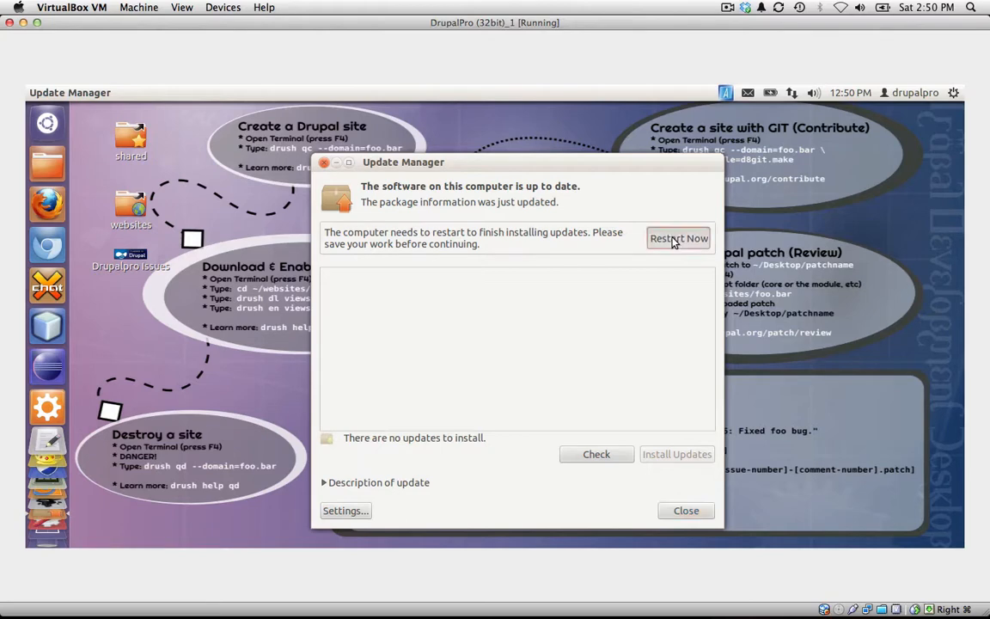
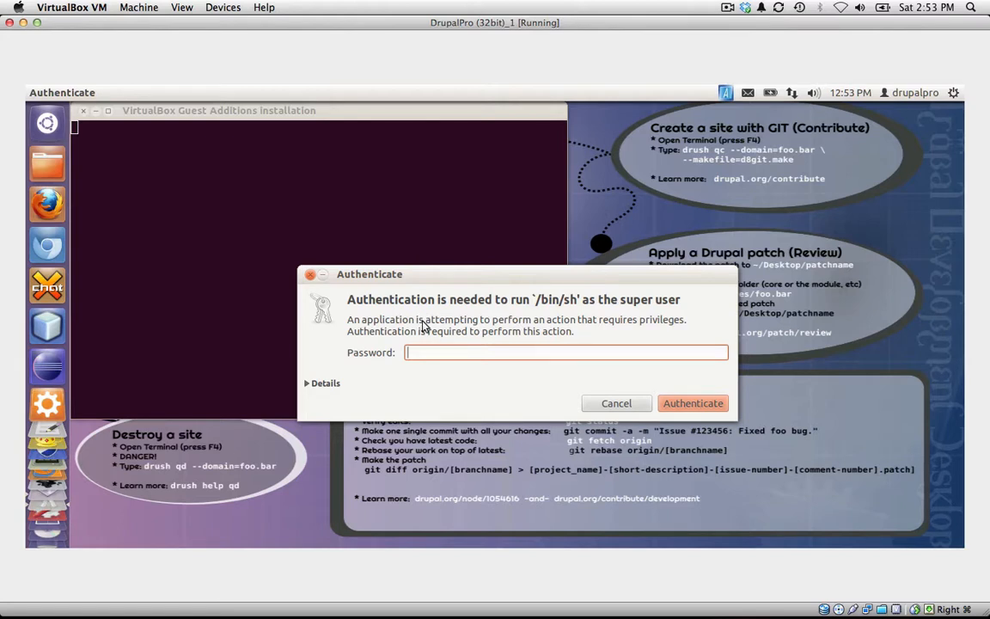
- Install the VirtualBox Guest Additions, authenticating with the account password and answering yes to continue anyway, and close the installer window
text(•••••••••)
click(678, 404)
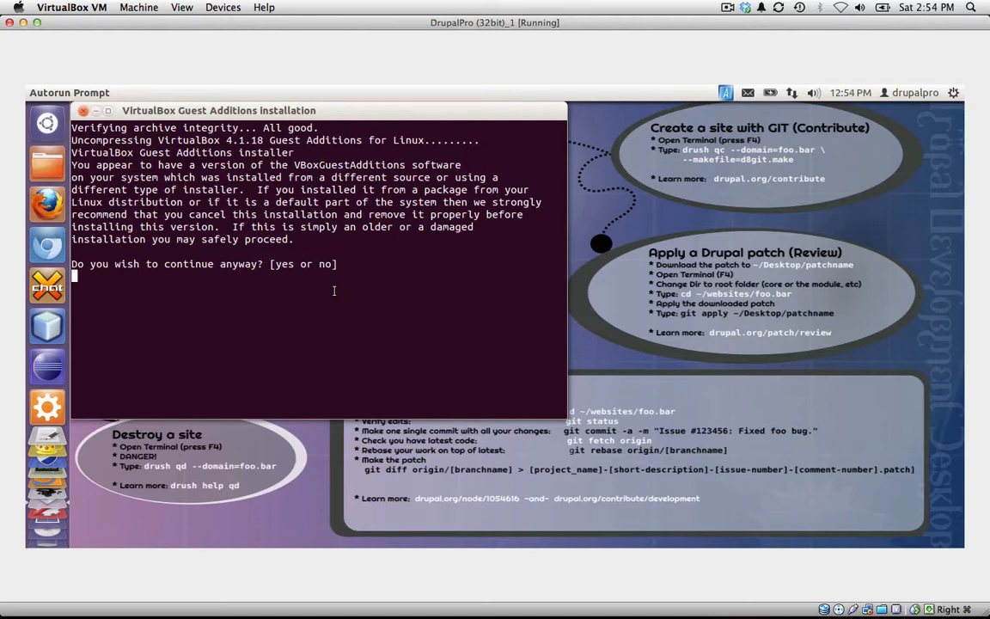
text(yes)
key(Return)
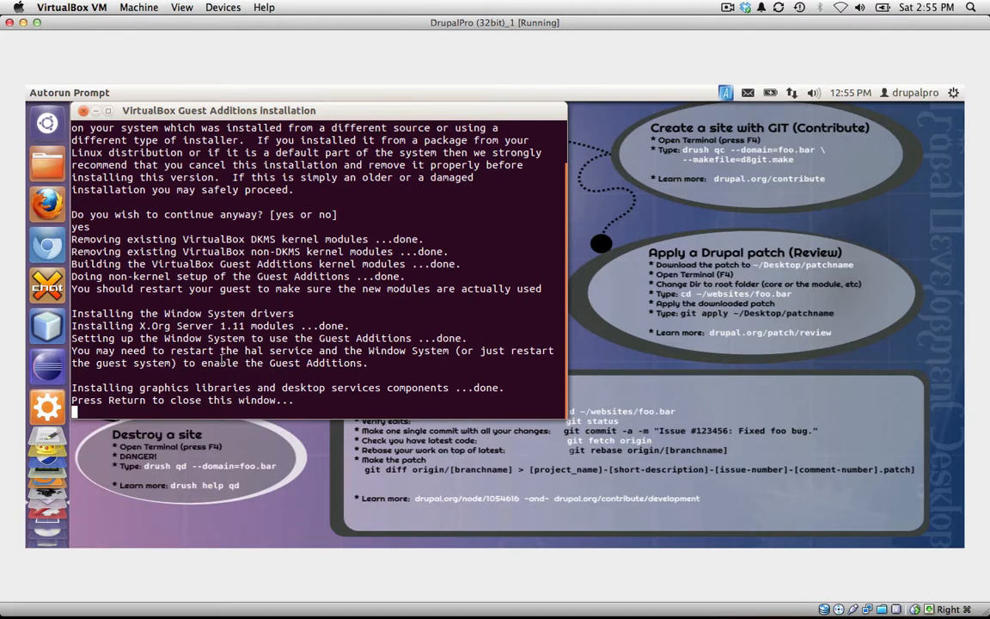
key(Return)
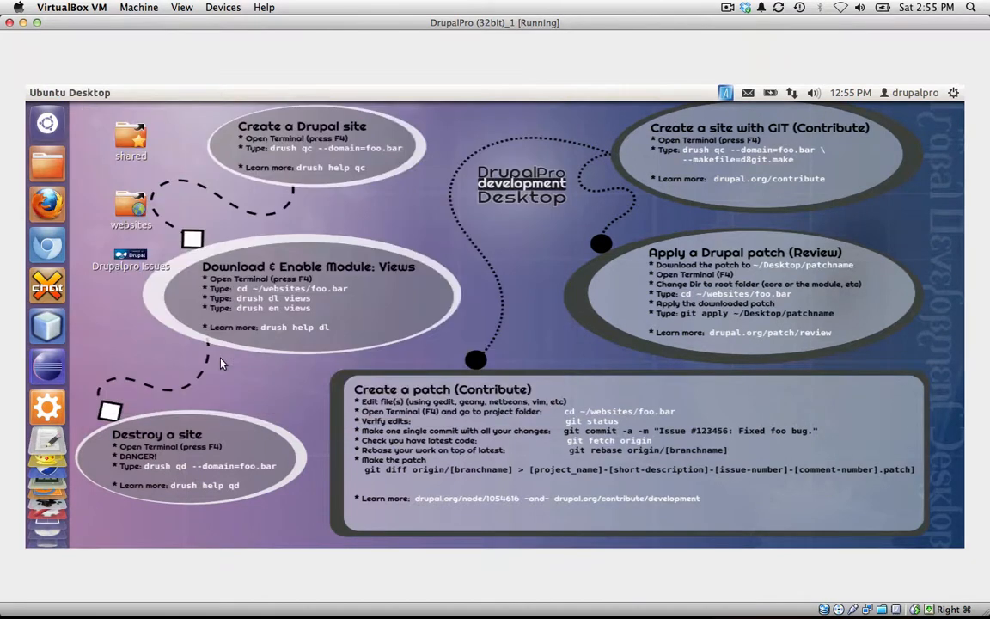
- Restart the guest system to load the new Guest Additions modules
click(953, 93)
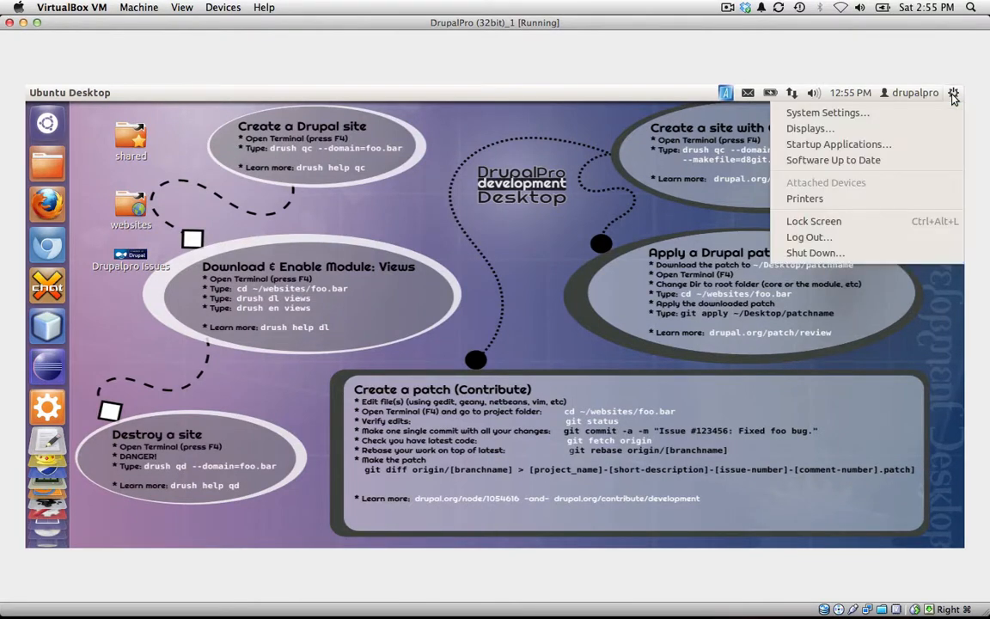
click(847, 257)
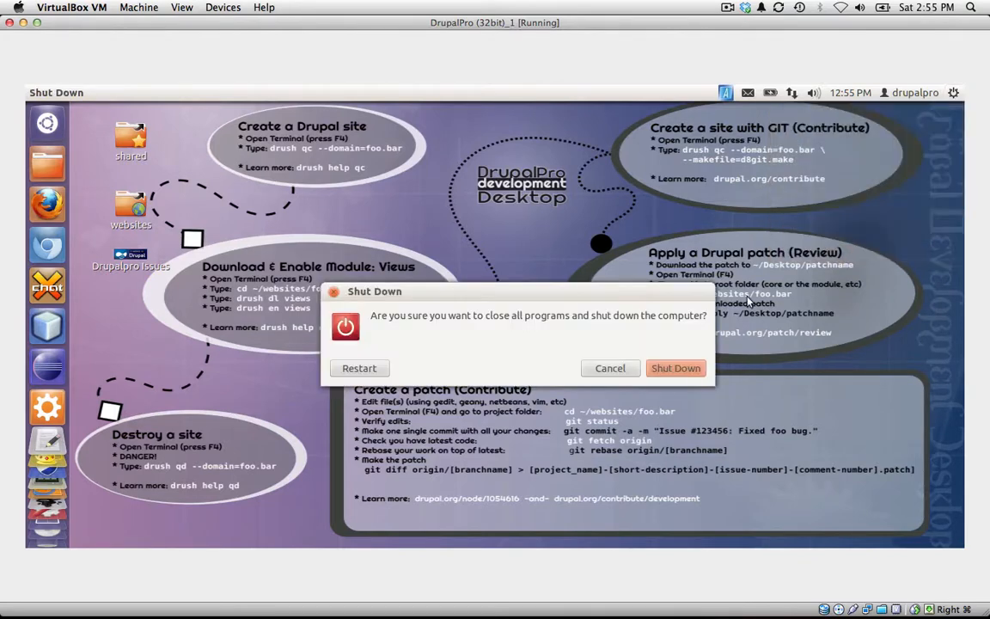
click(369, 368)
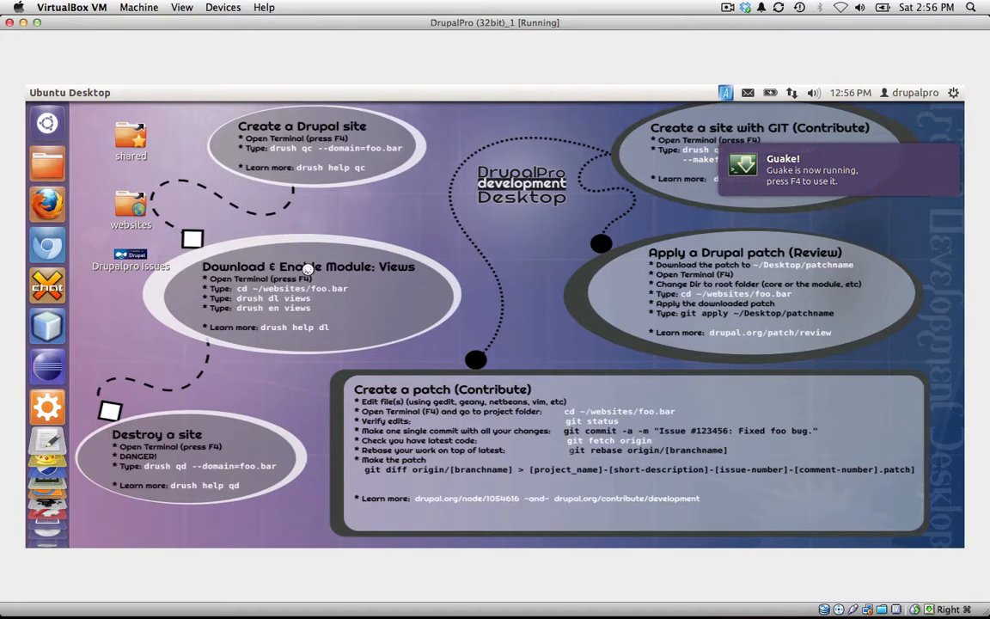
- Switch the virtual machine's display to fullscreen mode
click(182, 11)
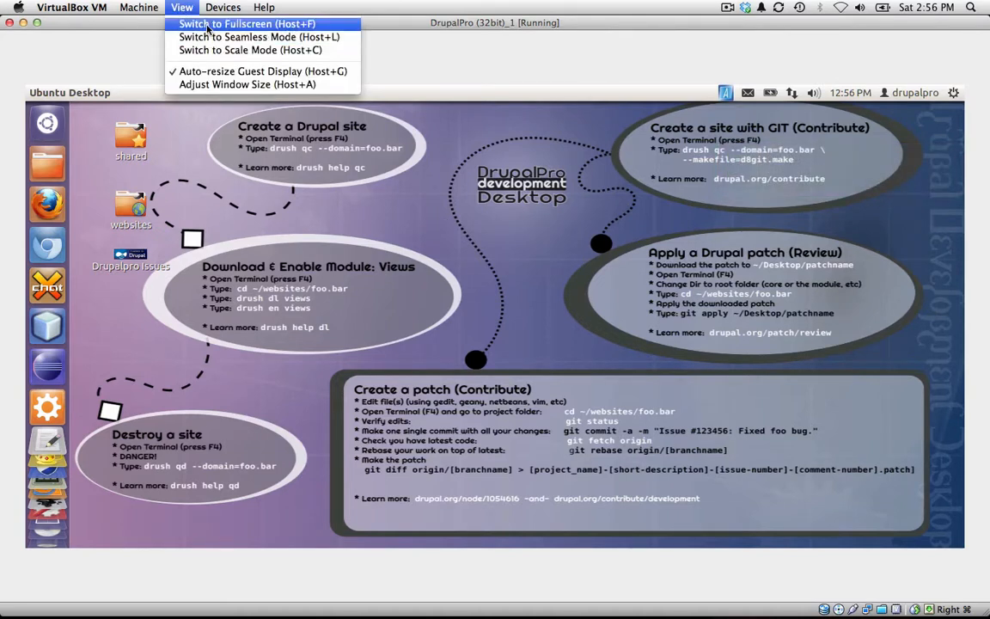
click(208, 26)
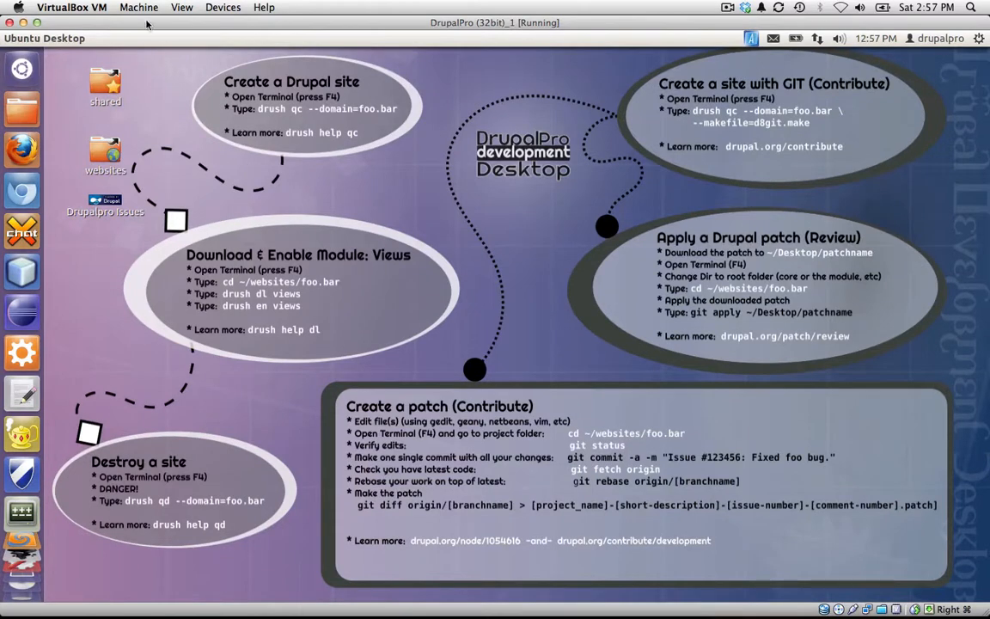
- Check the virtual machine's view and device options, and toggle the display to fullscreen and back to windowed mode
click(179, 8)
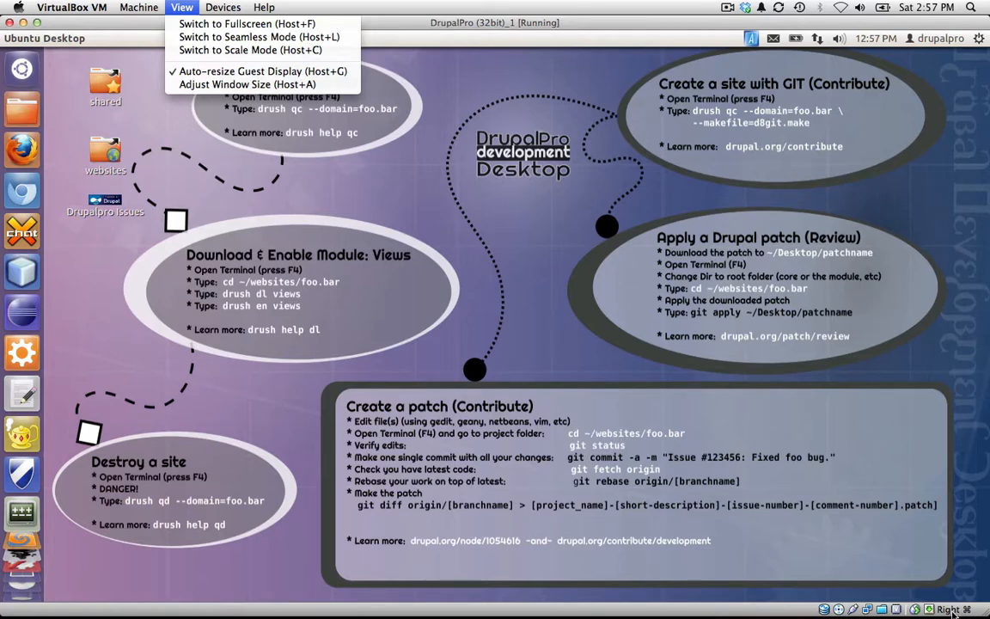
click(222, 7)
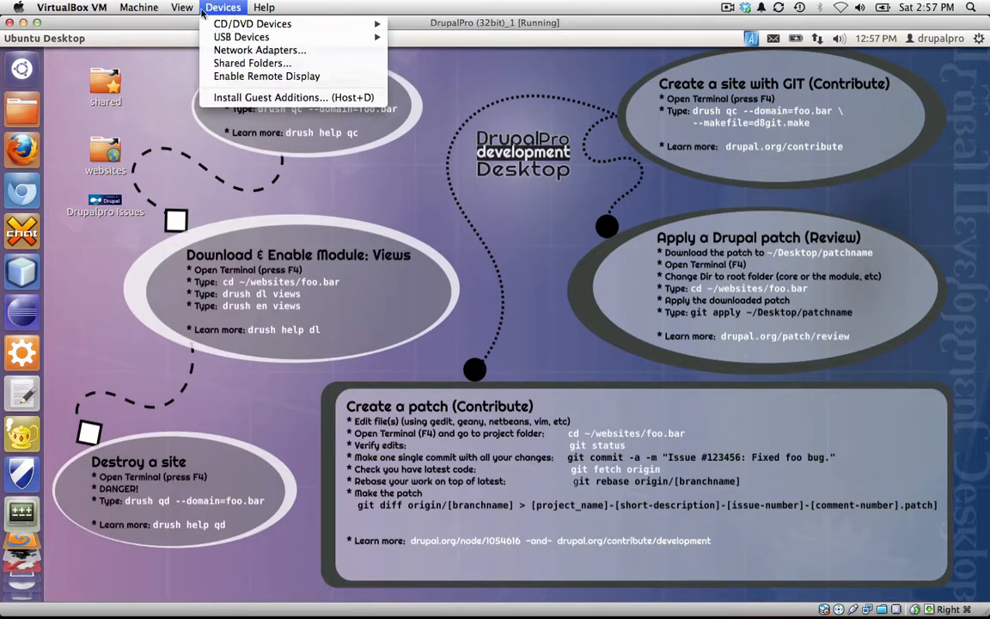
mouse_move(182, 7)
click(541, 275)
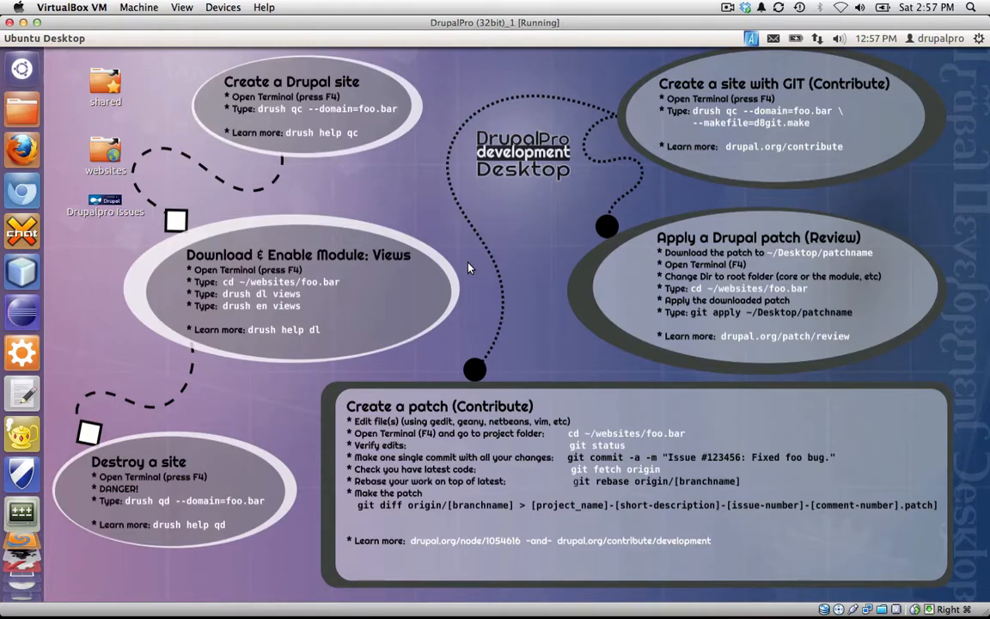
key(super+f)
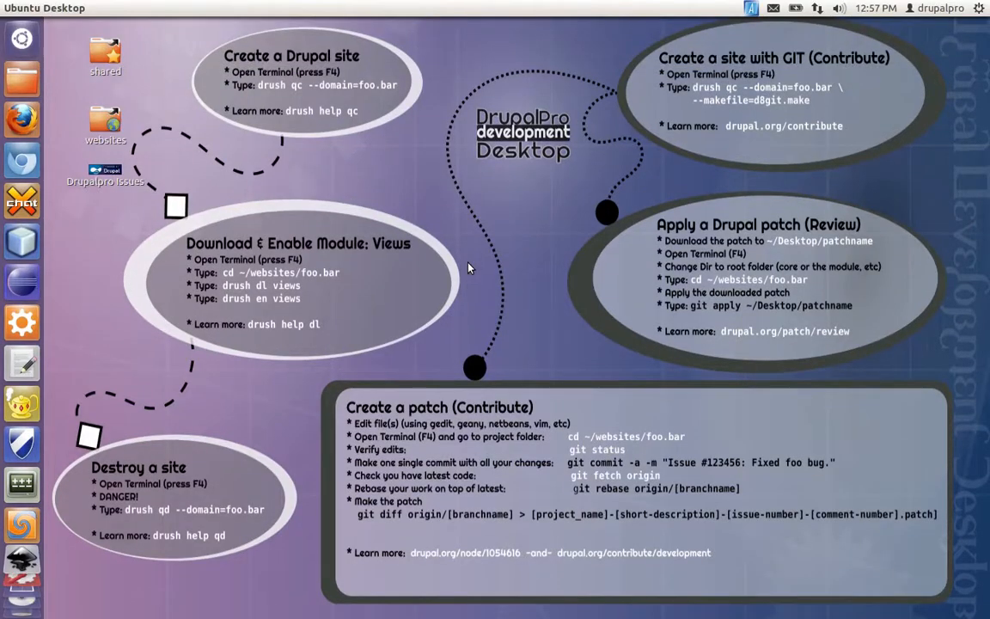
key(super+f)
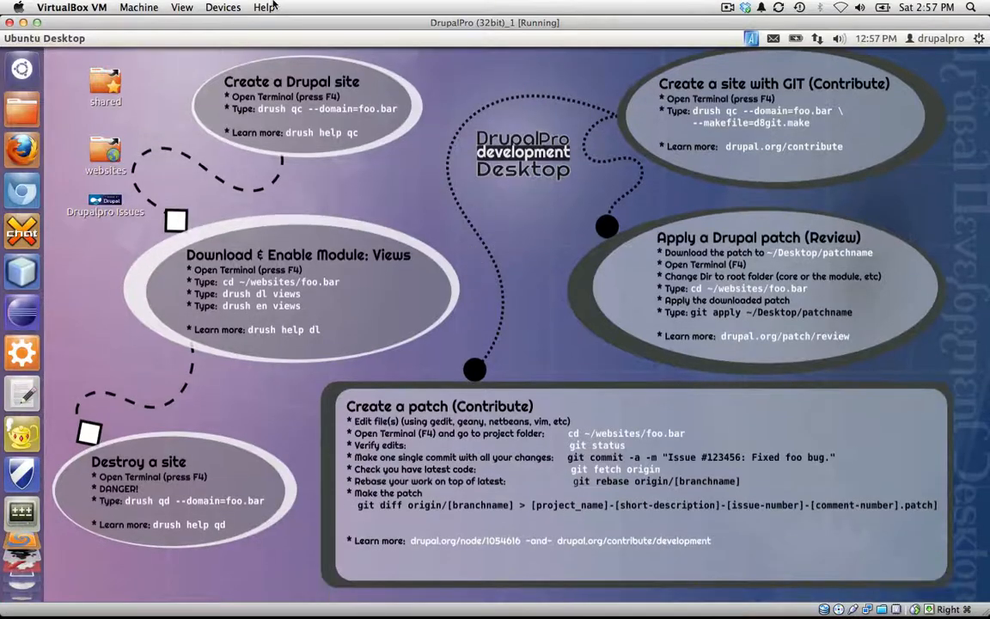